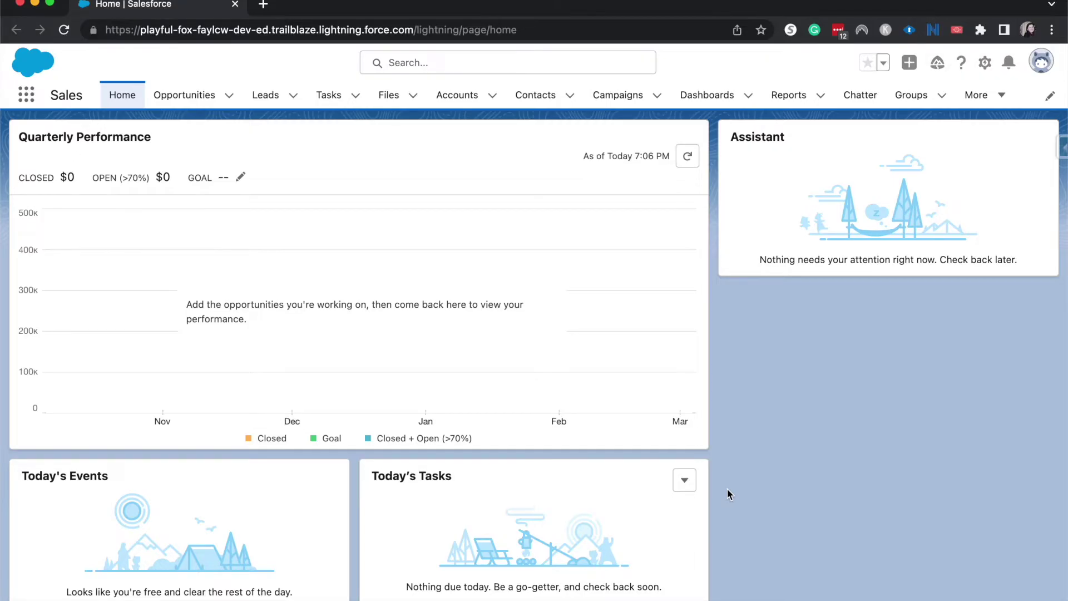
Open the Opportunity Example report from Reports and add a Sum of Private by Stage chart
{"action": "left_click", "coordinate": [770, 89]}
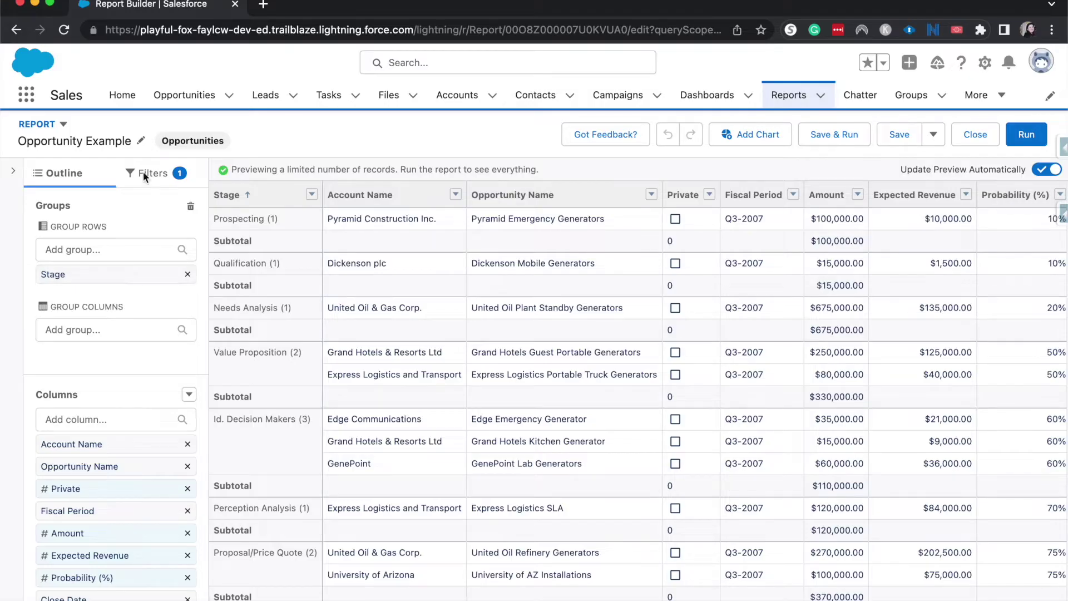
{"action": "left_click", "coordinate": [730, 137]}
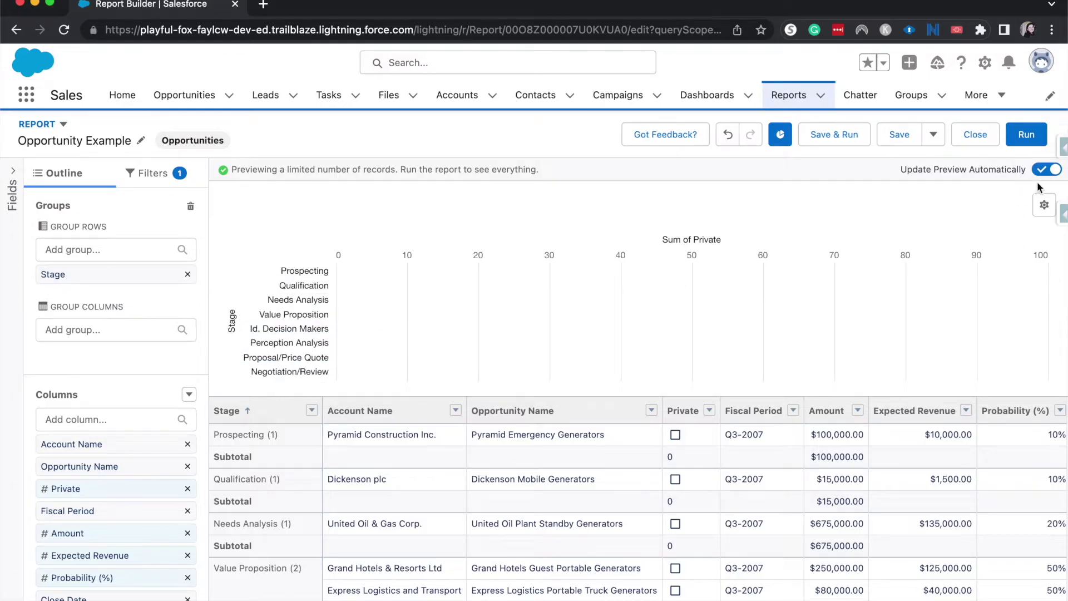
Change the report chart to a Sum of Private donut by Stage, then view the report
{"action": "left_click", "coordinate": [1044, 205]}
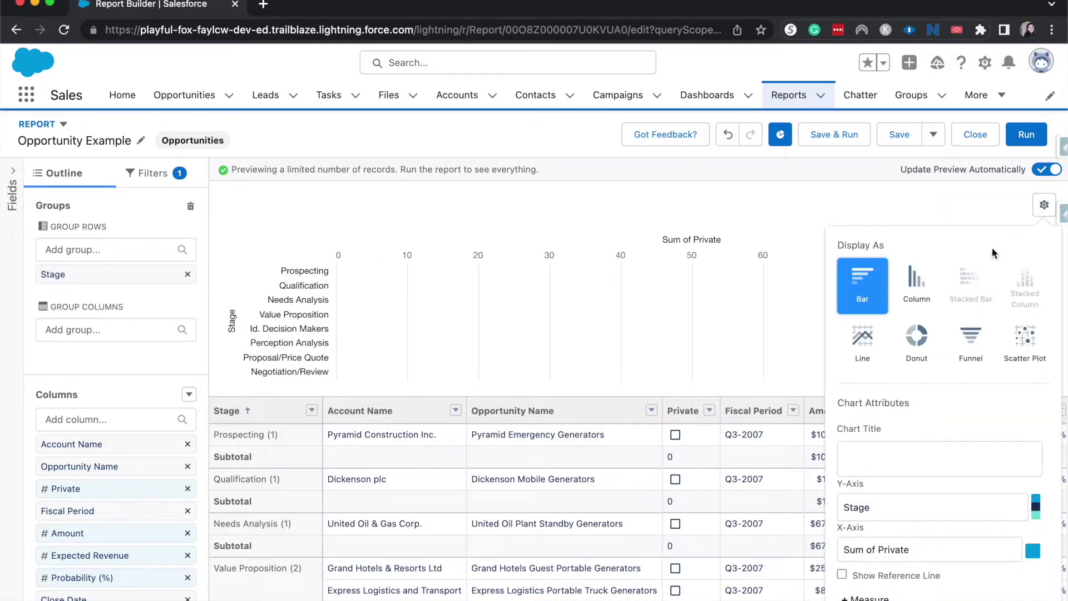
{"action": "left_click", "coordinate": [912, 349]}
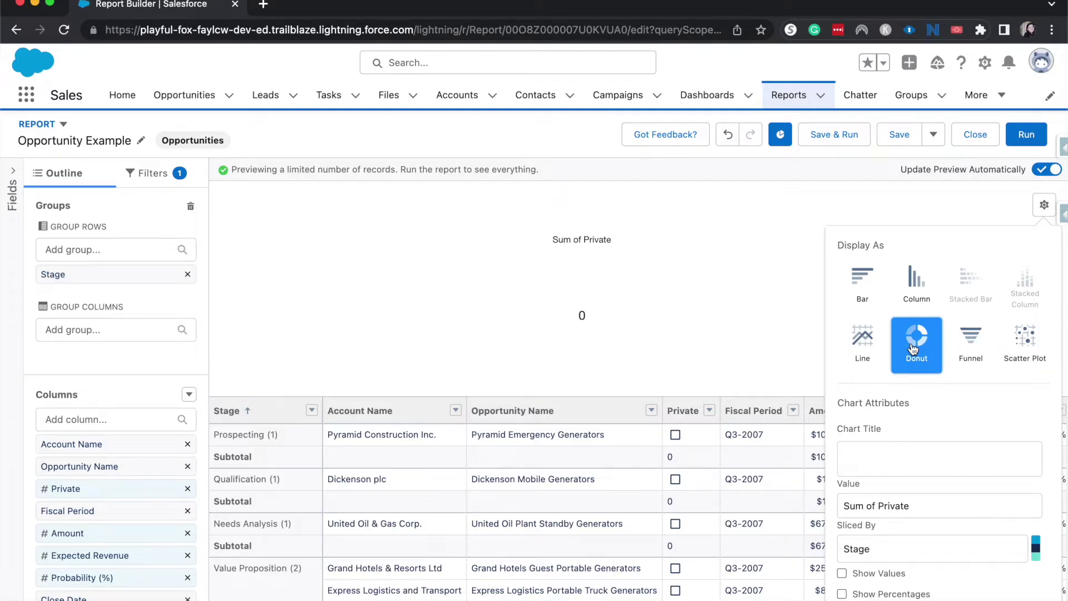
{"action": "left_click", "coordinate": [692, 276]}
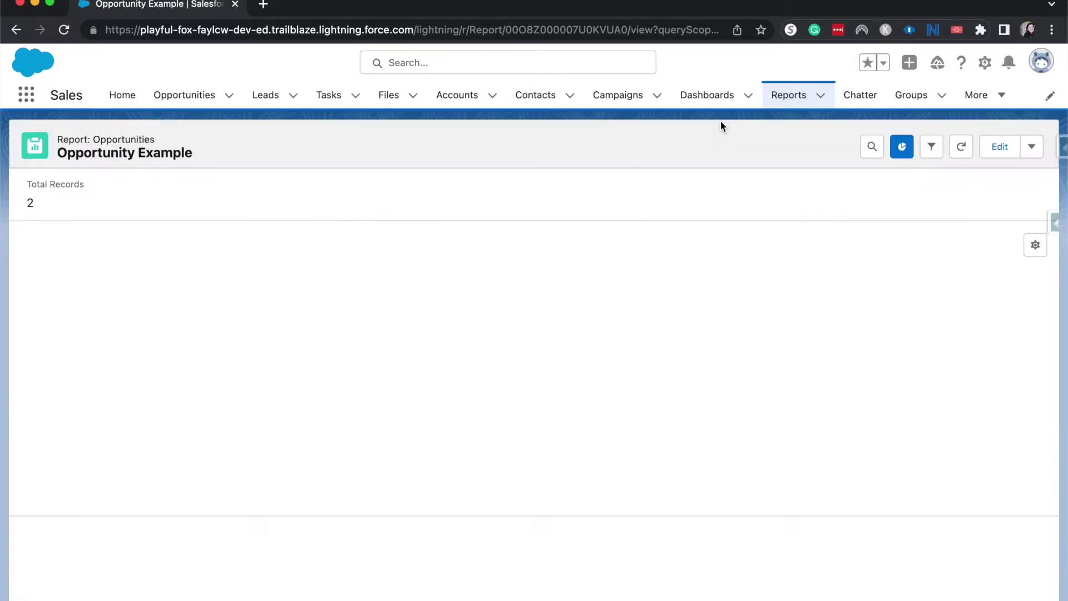
{"action": "left_click", "coordinate": [689, 100]}
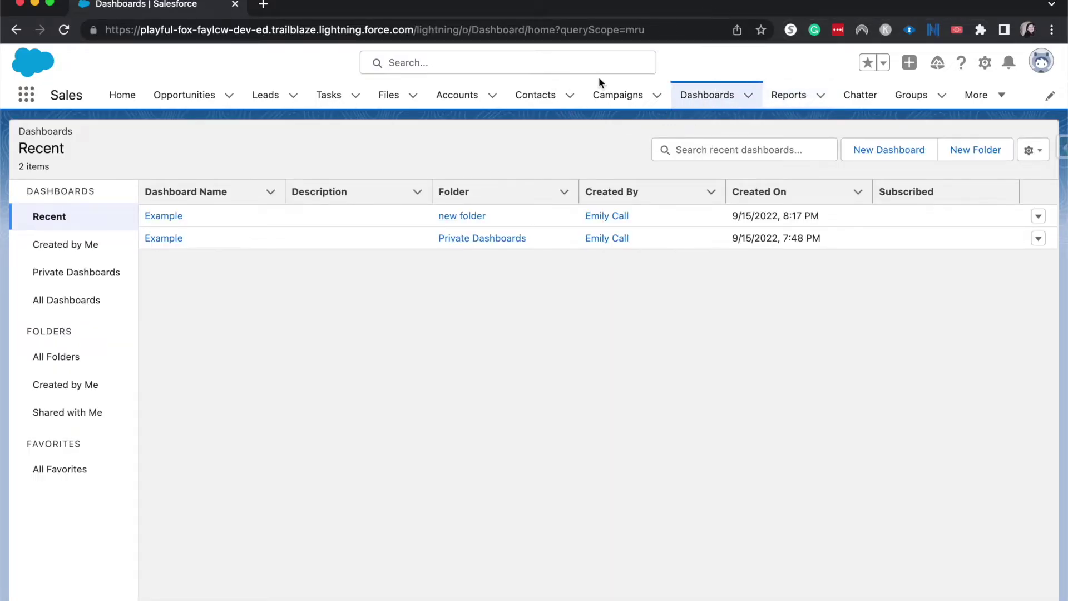
Name the new dashboard 'Example Opportunity Dashboard', keeping it in Private Dashboards
{"action": "left_click", "coordinate": [26, 95]}
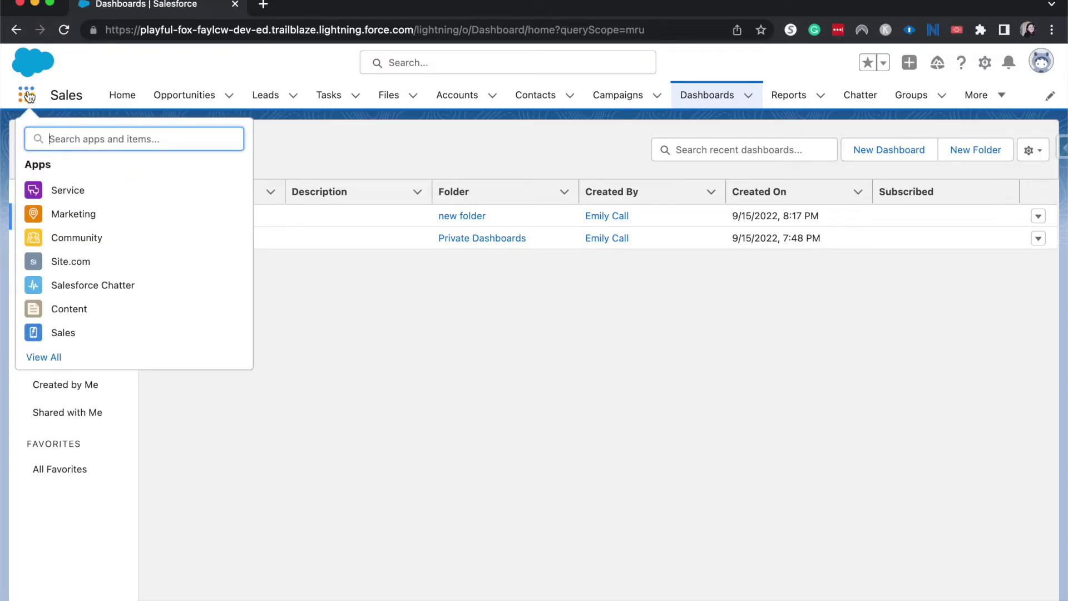
{"action": "left_click", "coordinate": [413, 131]}
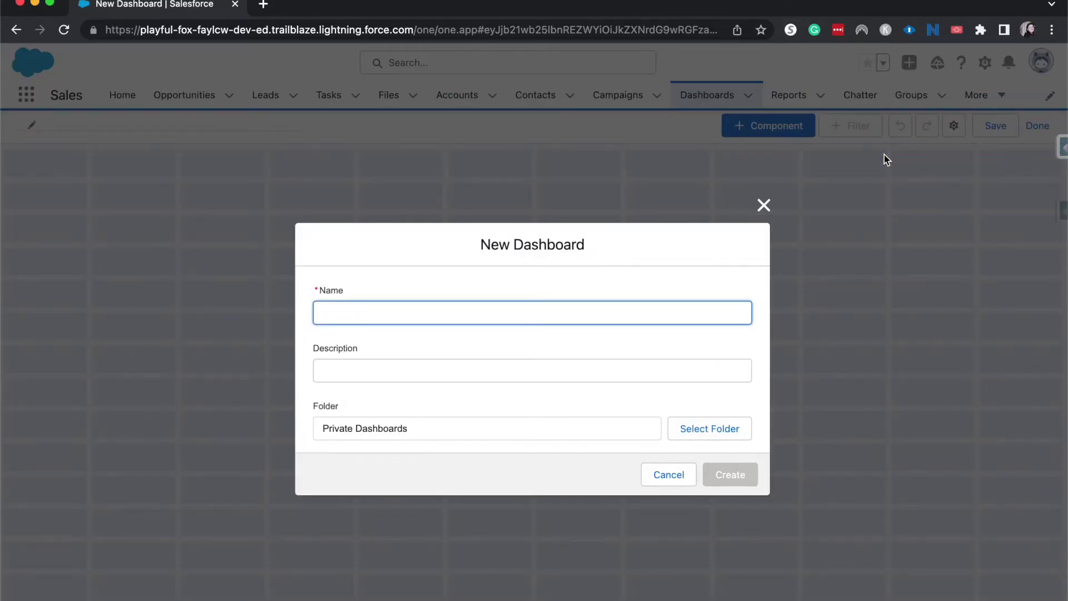
{"action": "type", "text": "Examp"}
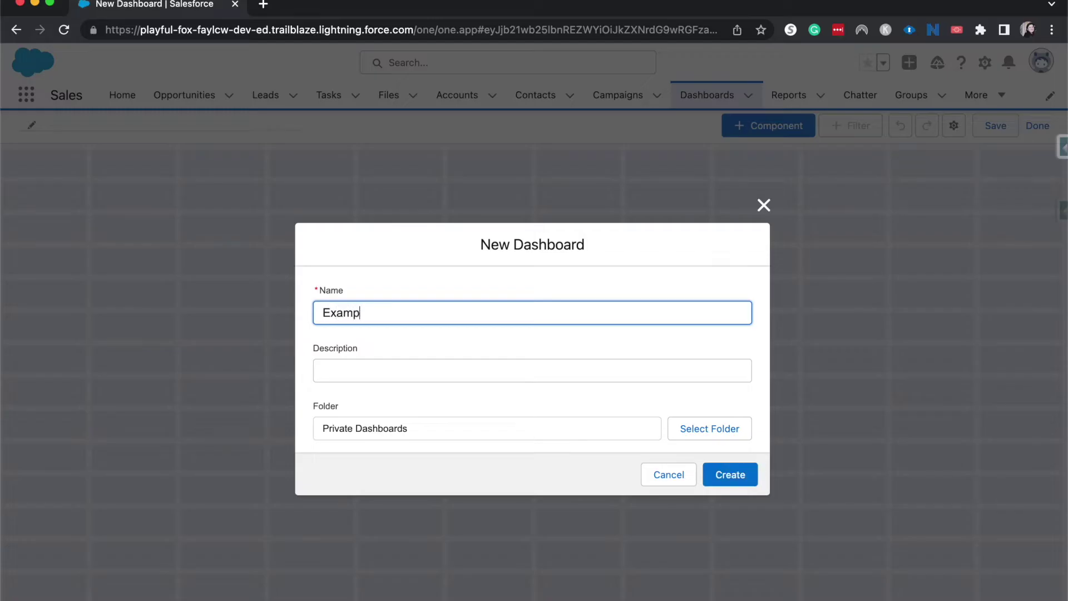
{"action": "type", "text": "le Opportunity Dashboard"}
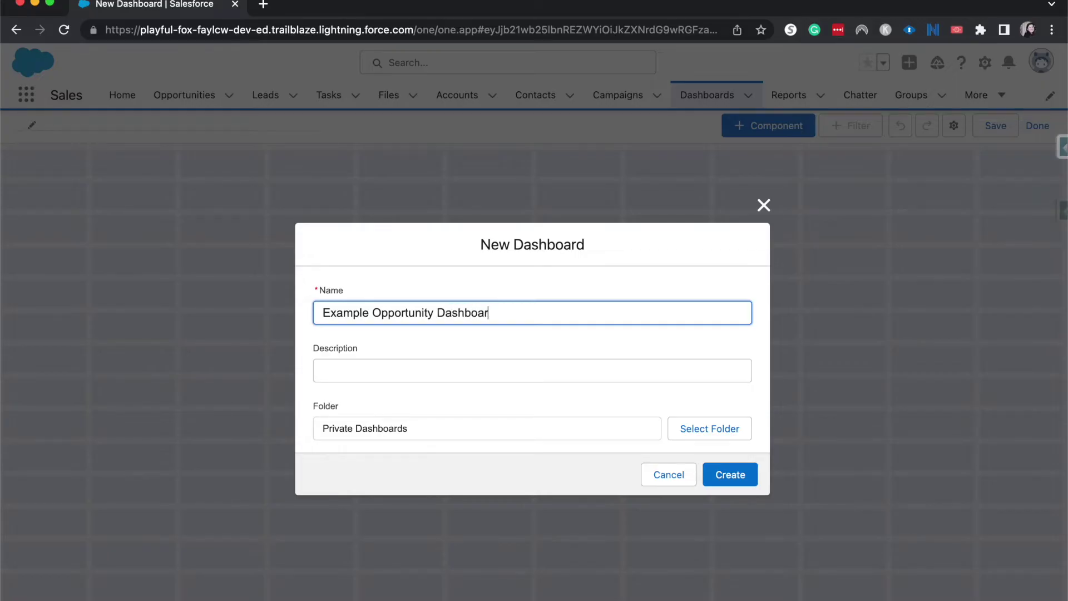
{"action": "key", "text": "Tab"}
{"action": "key", "text": "Tab"}
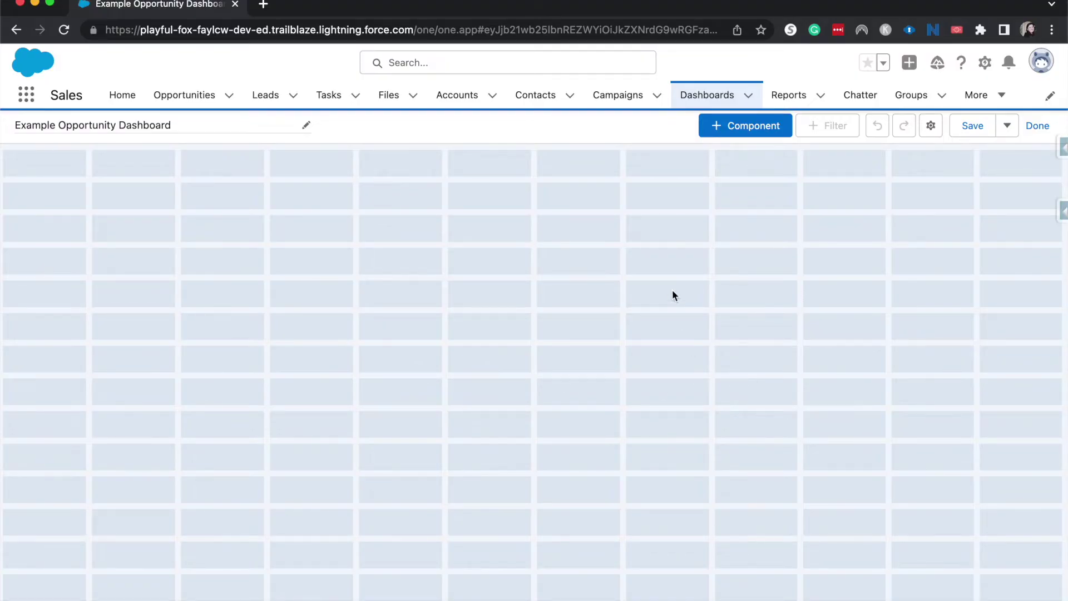
Add a component from New Opportunities Report, previewing Sum of Amount bars by Stage
{"action": "left_click", "coordinate": [764, 125]}
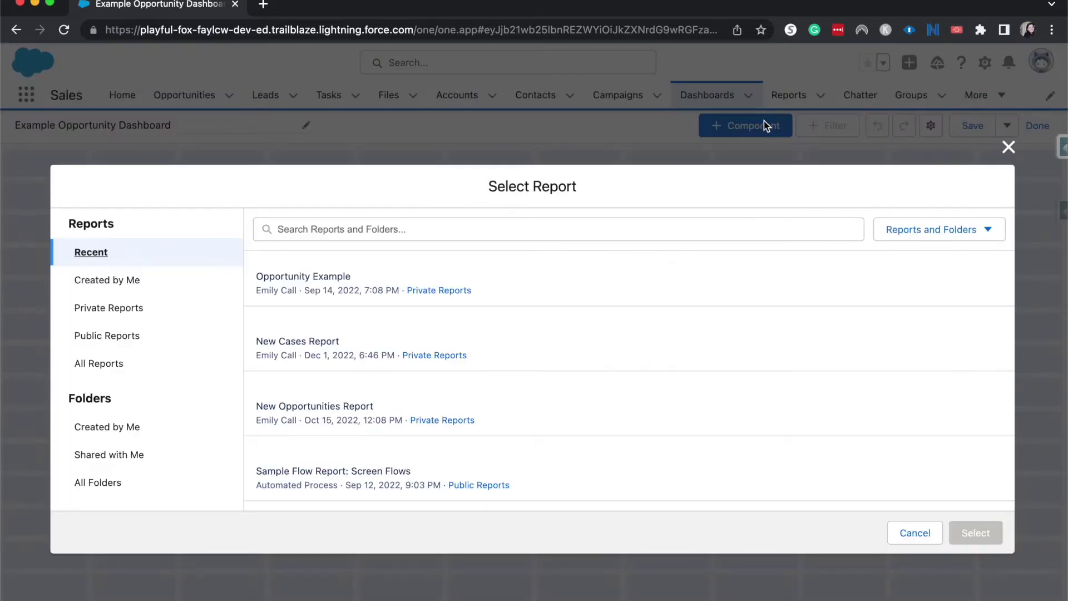
{"action": "left_click", "coordinate": [482, 394]}
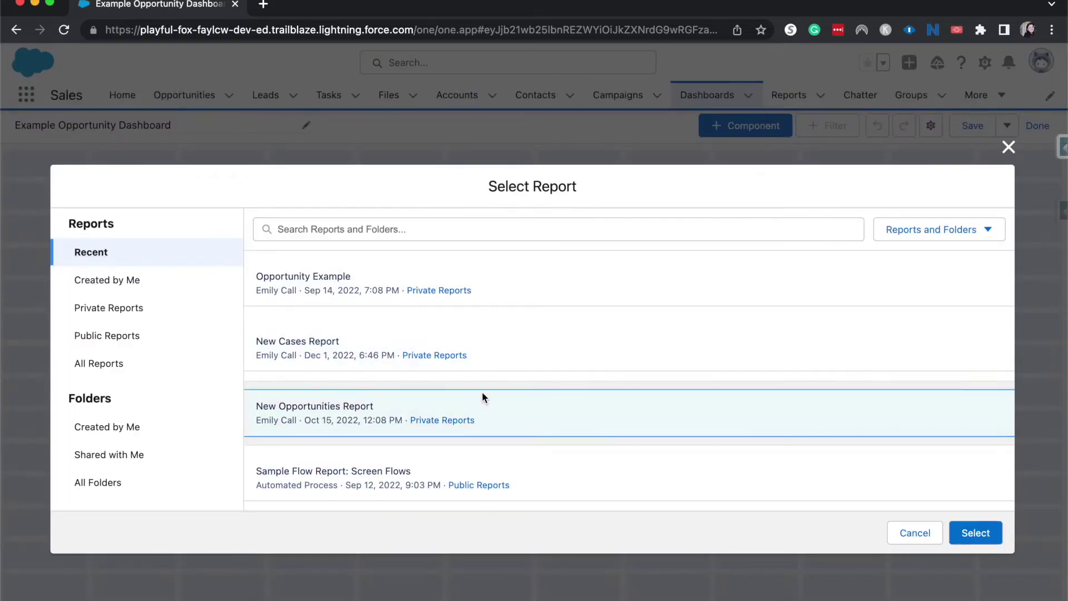
{"action": "left_click", "coordinate": [973, 533]}
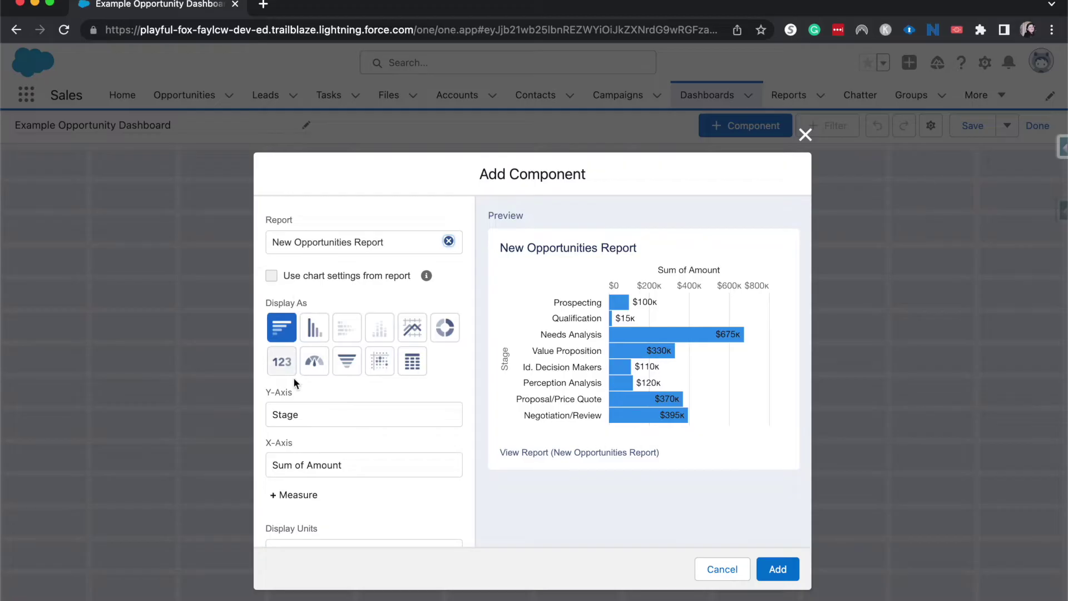
{"action": "left_click", "coordinate": [298, 413]}
Keep Stage grouping, measure by Record Count, and switch to vertical columns
{"action": "left_click", "coordinate": [306, 452]}
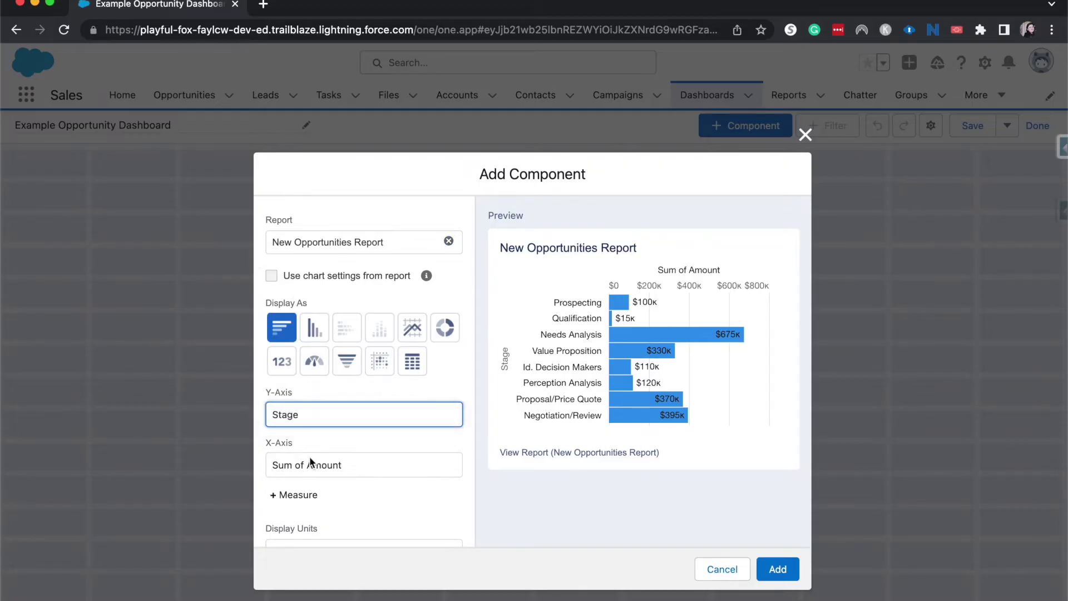
{"action": "left_click", "coordinate": [315, 465]}
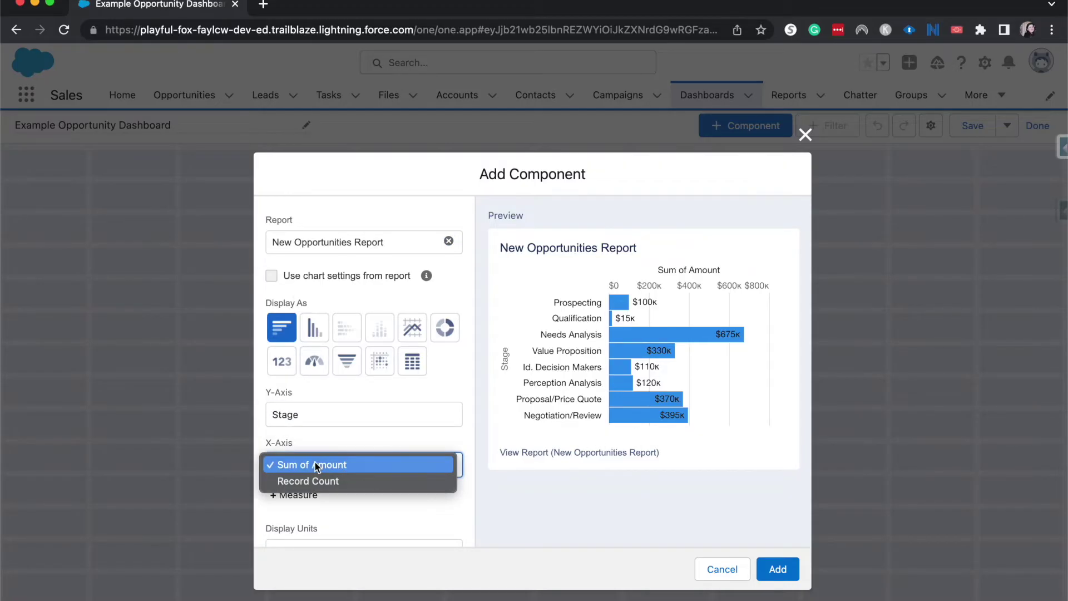
{"action": "left_click", "coordinate": [314, 481]}
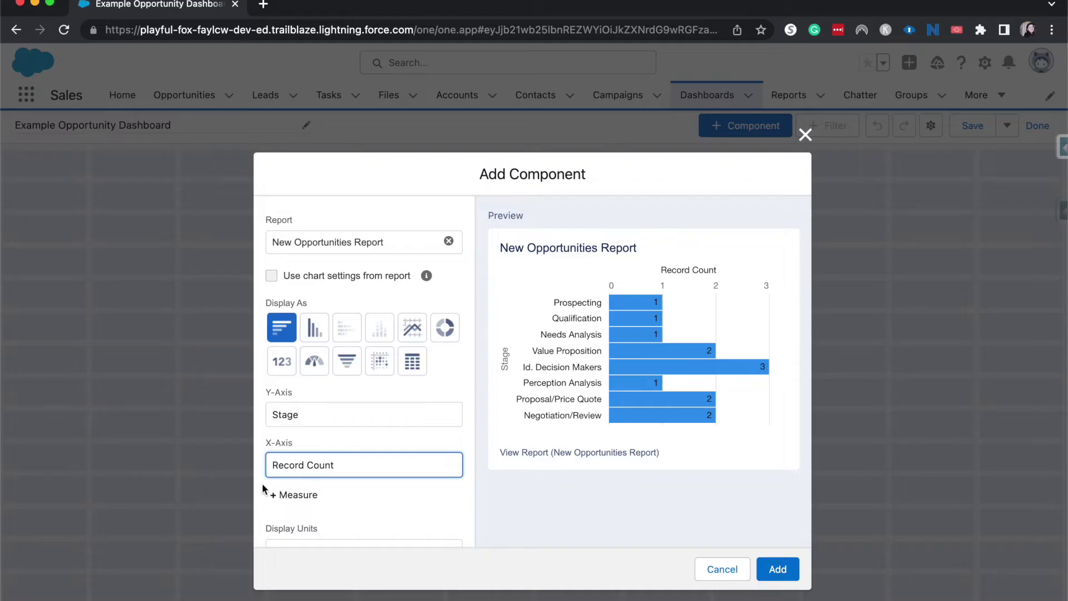
{"action": "left_click", "coordinate": [309, 329]}
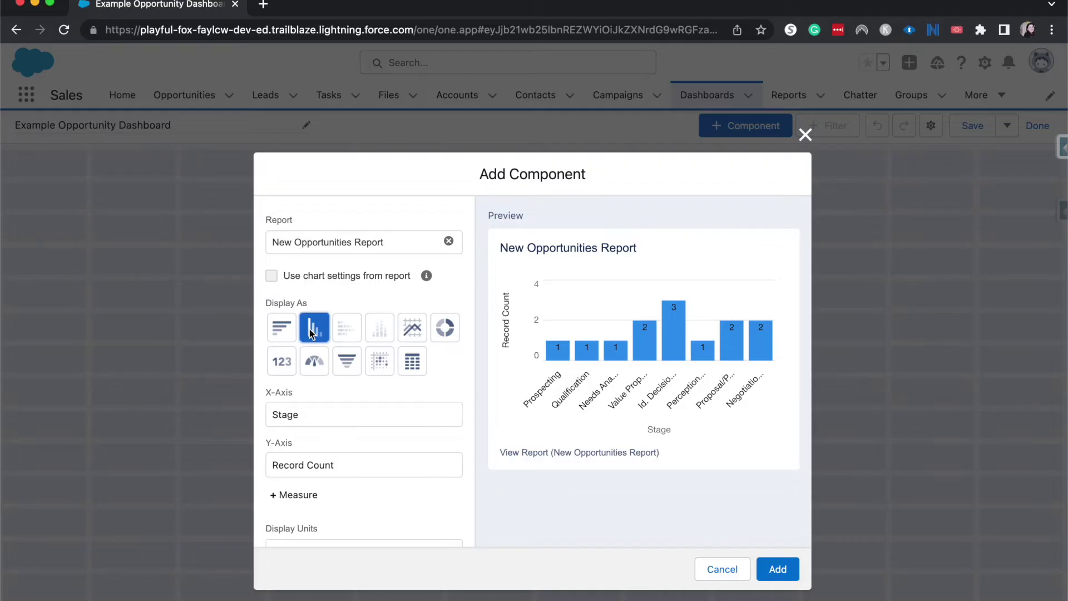
Plot Sum of Amount on the y-axis with display units set to Millions
{"action": "scroll", "coordinate": [349, 458], "scroll_direction": "down", "scroll_amount": 5}
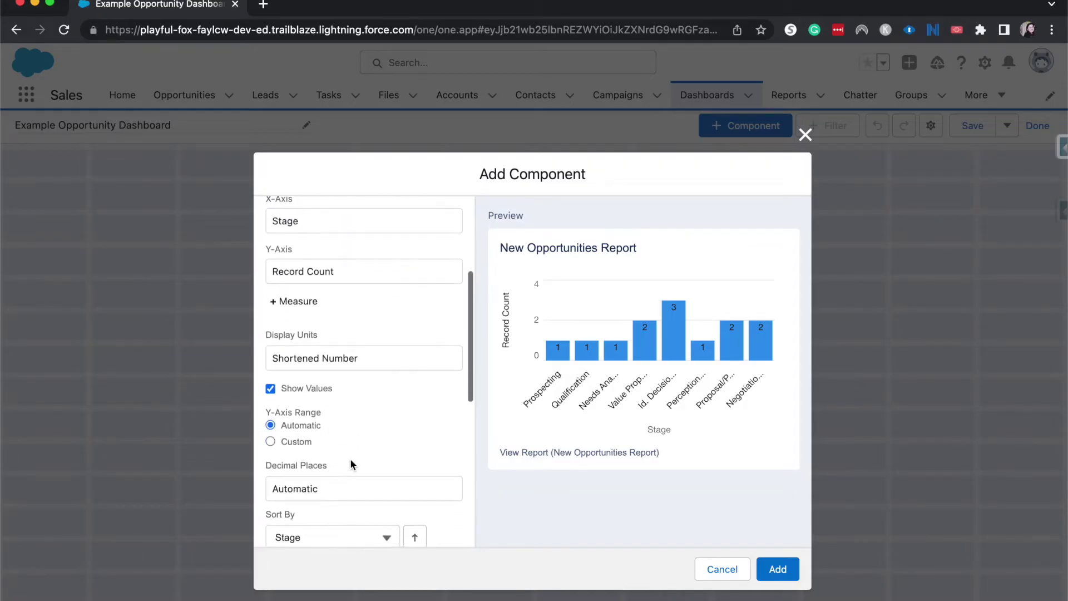
{"action": "scroll", "coordinate": [351, 464], "scroll_direction": "down", "scroll_amount": 1}
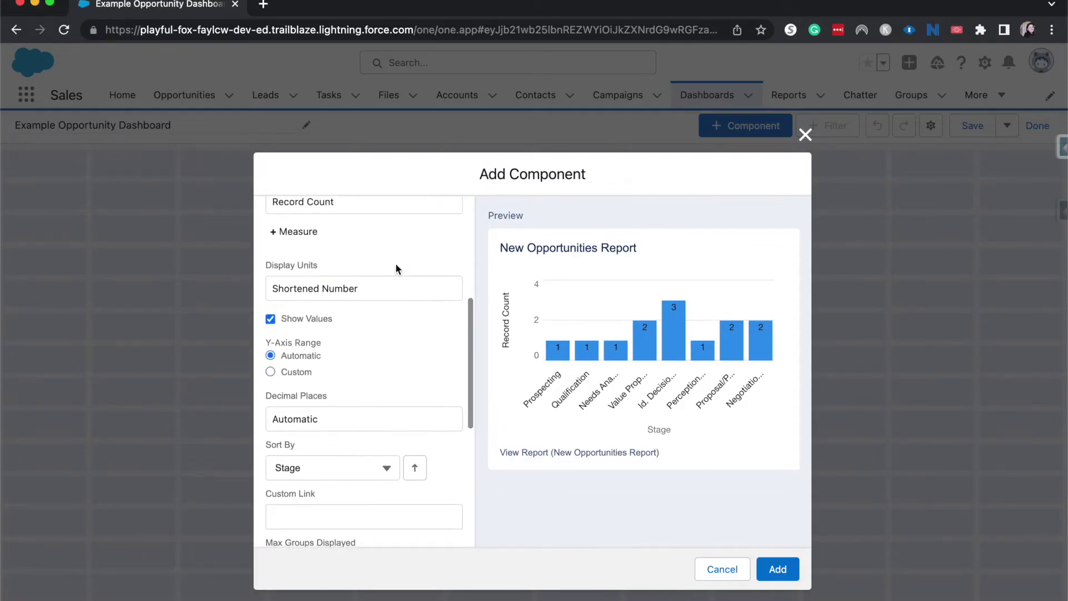
{"action": "left_click", "coordinate": [406, 289]}
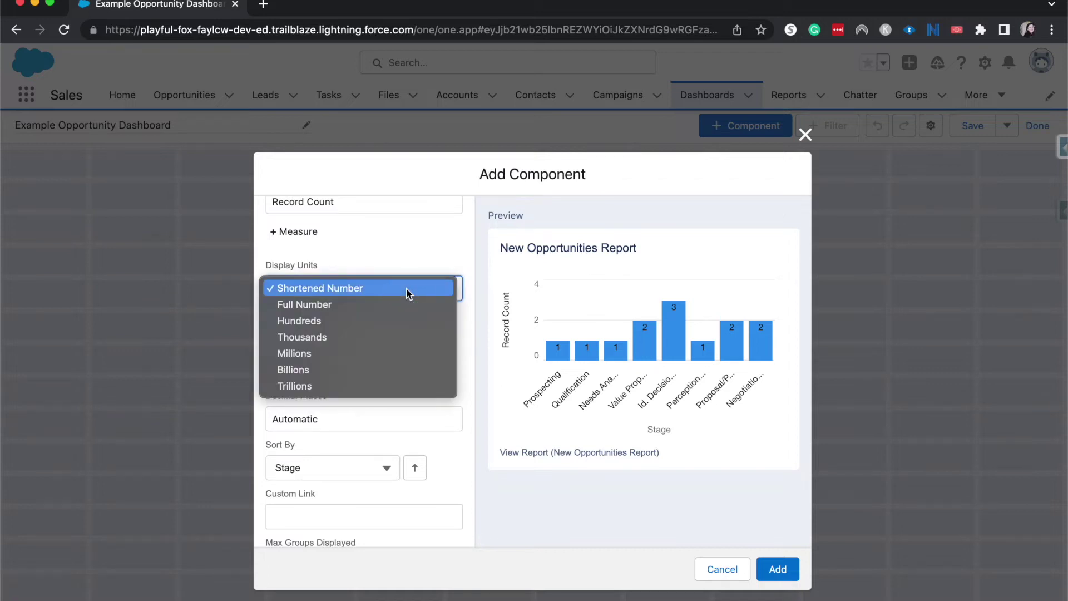
{"action": "left_click", "coordinate": [413, 266]}
{"action": "scroll", "coordinate": [409, 268], "scroll_direction": "up", "scroll_amount": 1}
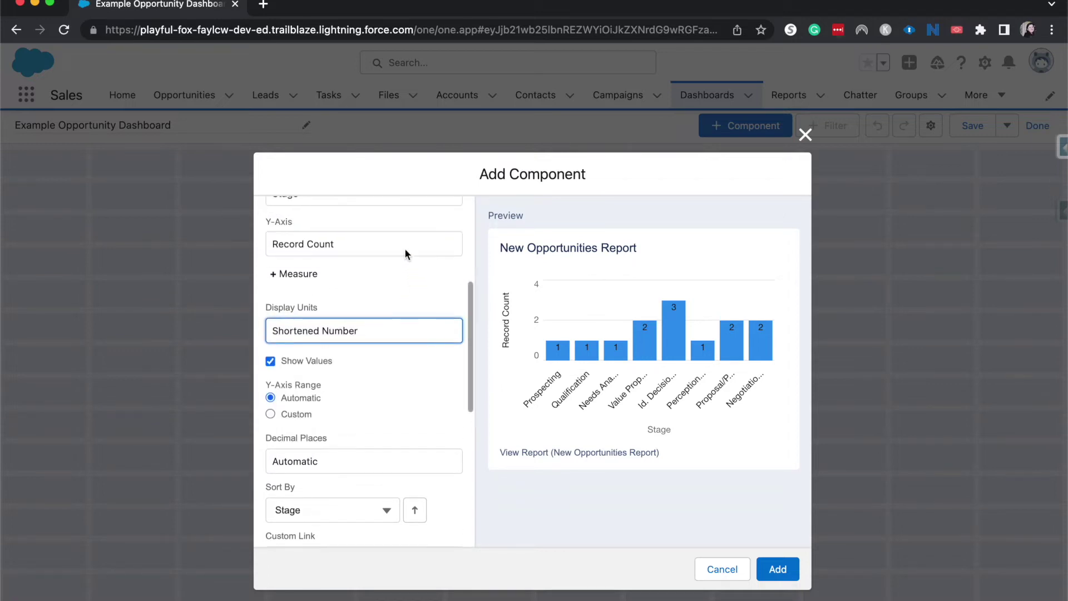
{"action": "left_click", "coordinate": [407, 253]}
{"action": "left_click", "coordinate": [401, 228]}
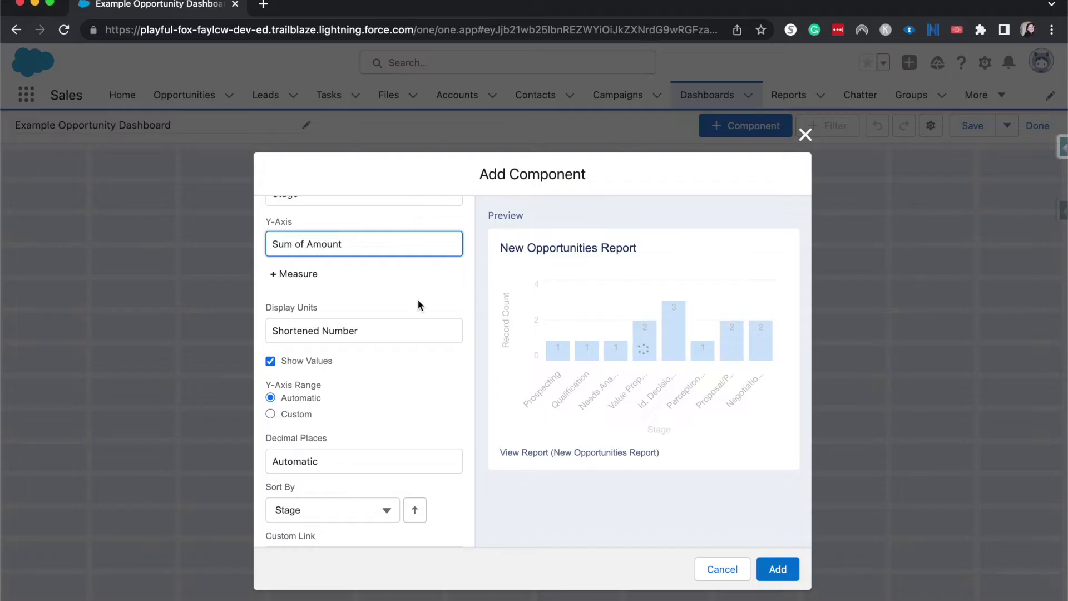
{"action": "left_click", "coordinate": [425, 331]}
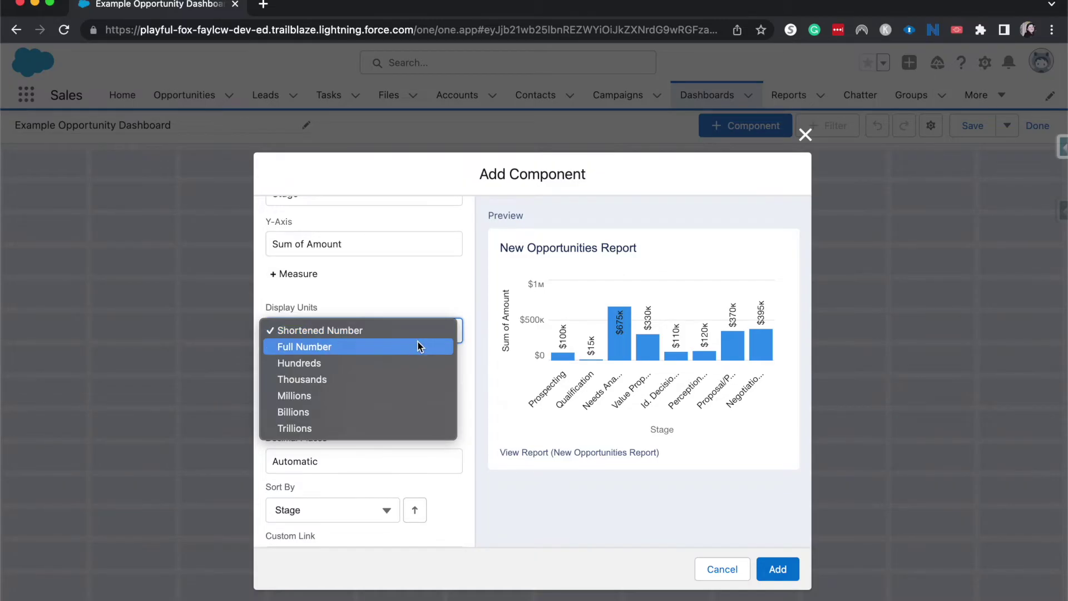
{"action": "left_click", "coordinate": [418, 342]}
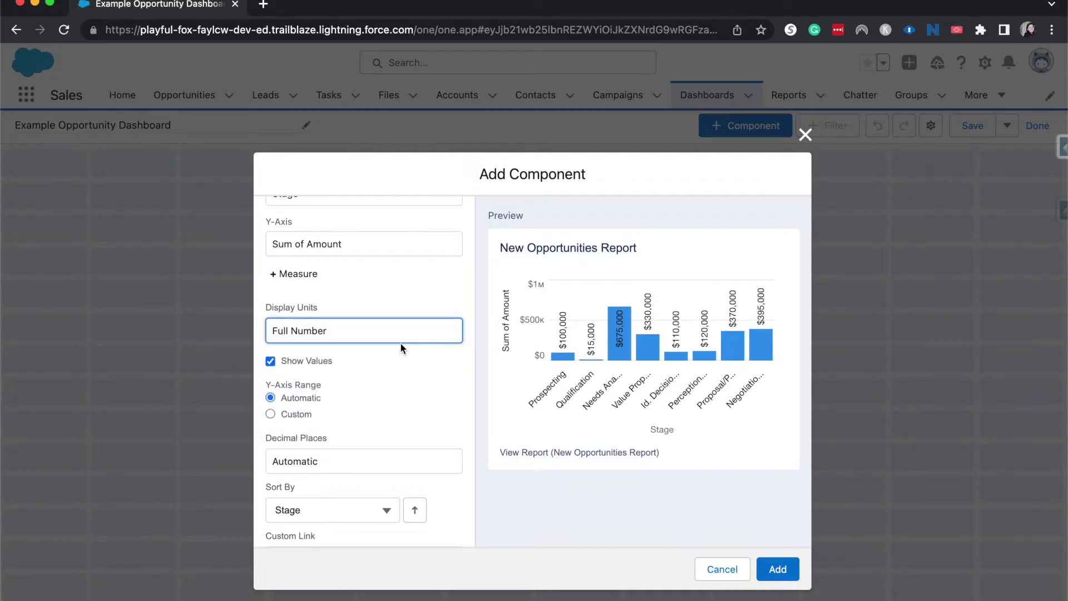
{"action": "left_click", "coordinate": [399, 342]}
{"action": "left_click", "coordinate": [395, 350]}
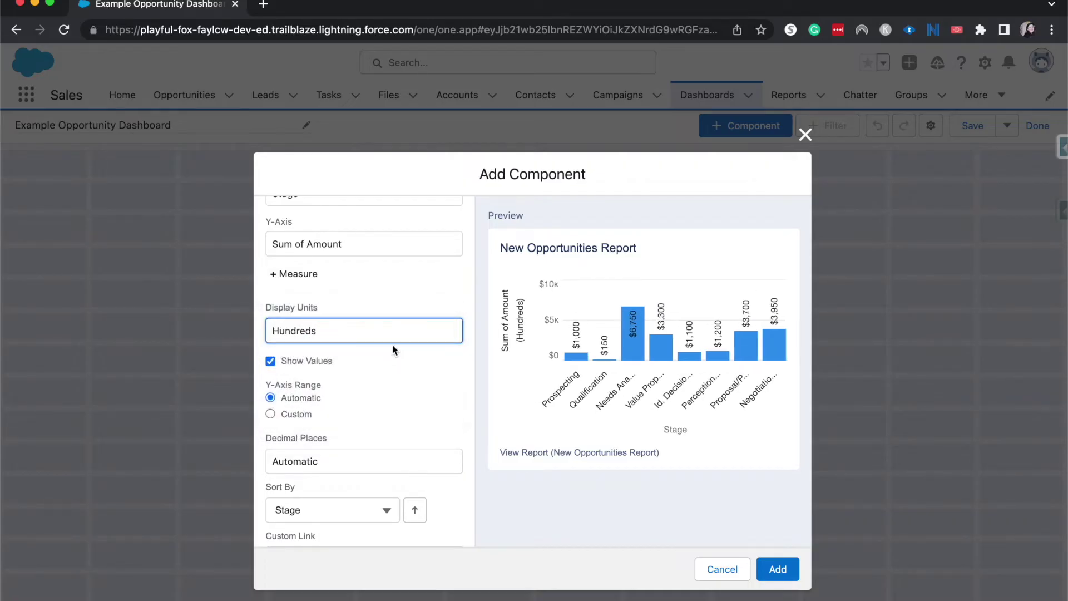
{"action": "left_click", "coordinate": [387, 319]}
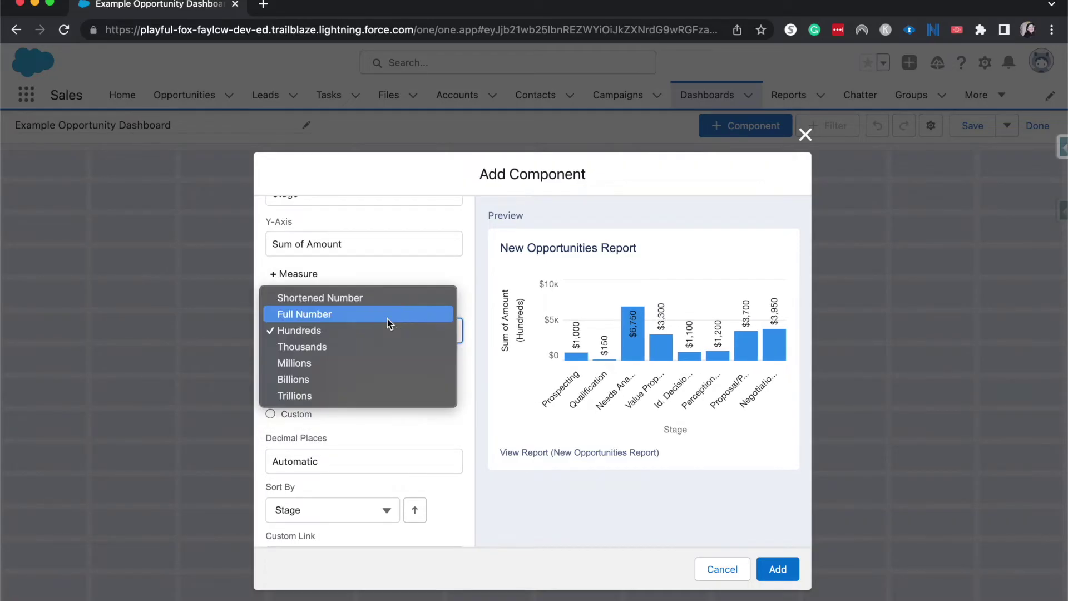
{"action": "left_click", "coordinate": [312, 358]}
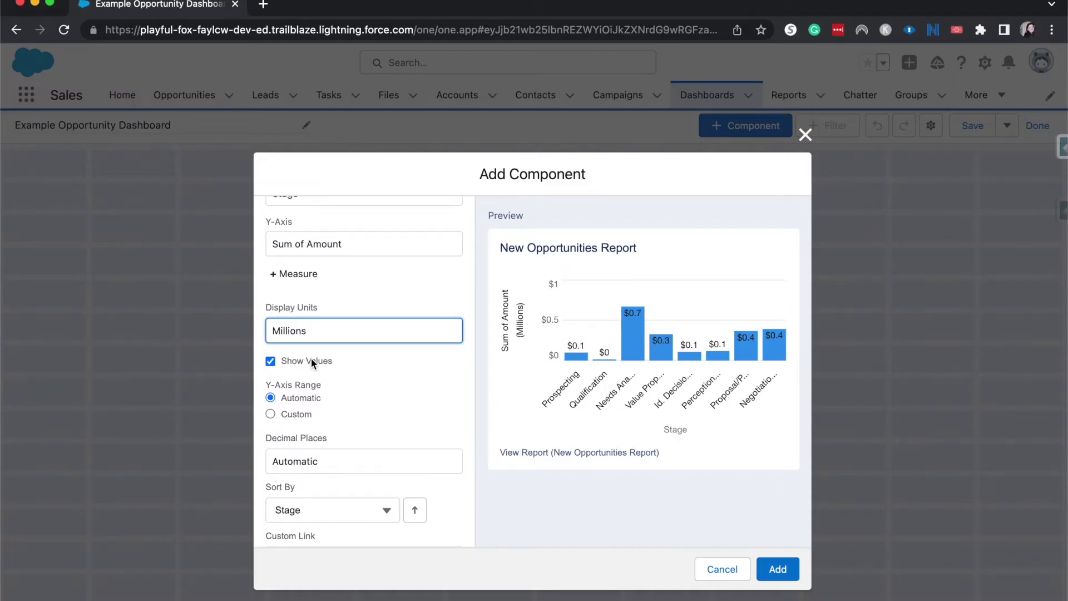
Keep the bar value labels shown and set the y-axis range to Custom
{"action": "left_click", "coordinate": [314, 380]}
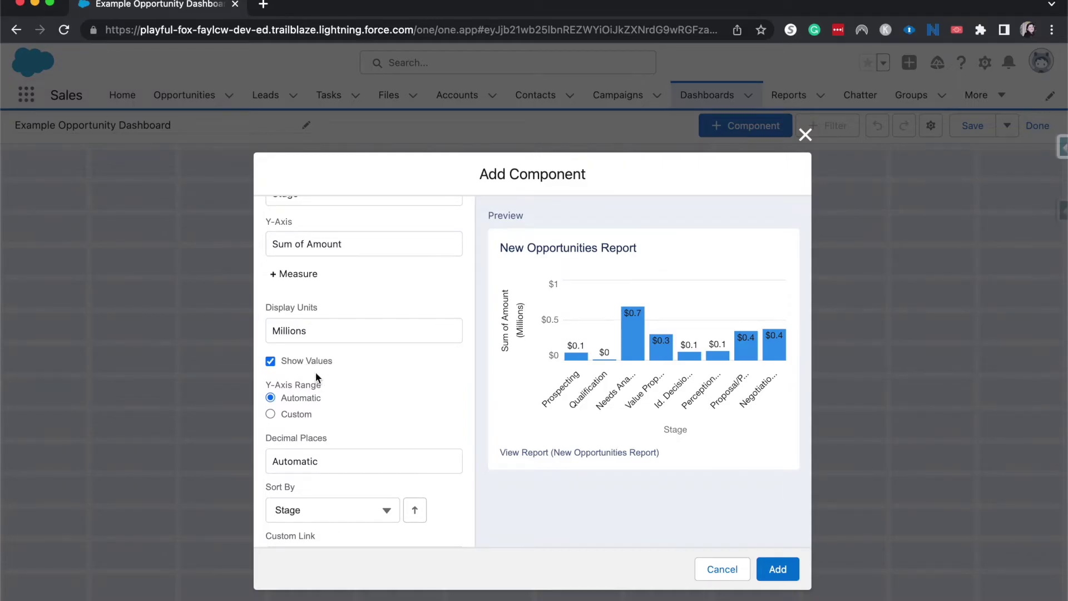
{"action": "left_click", "coordinate": [314, 371]}
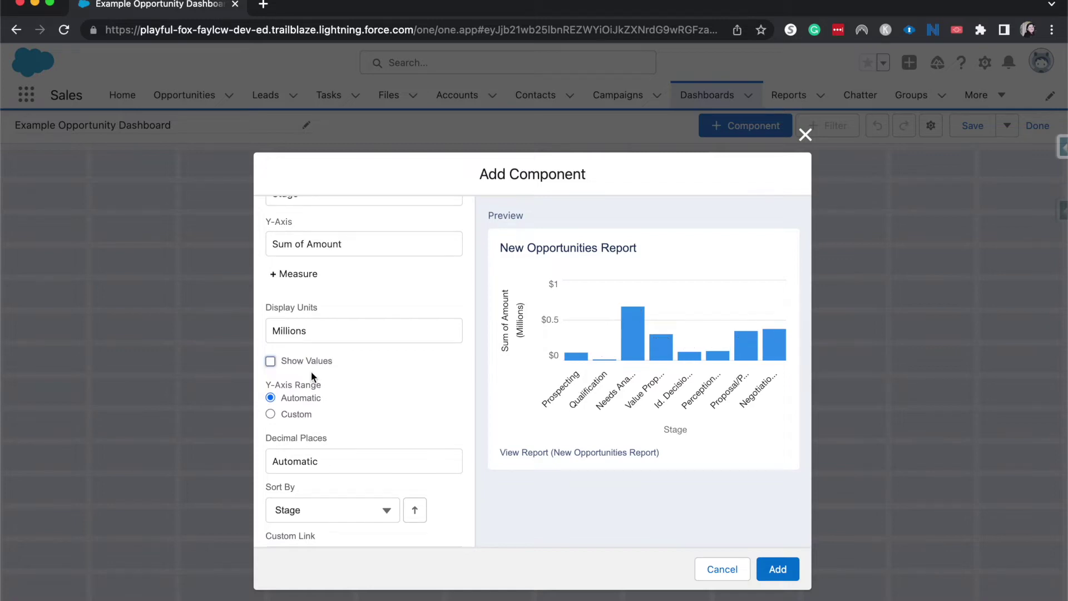
{"action": "left_click", "coordinate": [312, 372]}
{"action": "scroll", "coordinate": [322, 356], "scroll_direction": "down", "scroll_amount": 1}
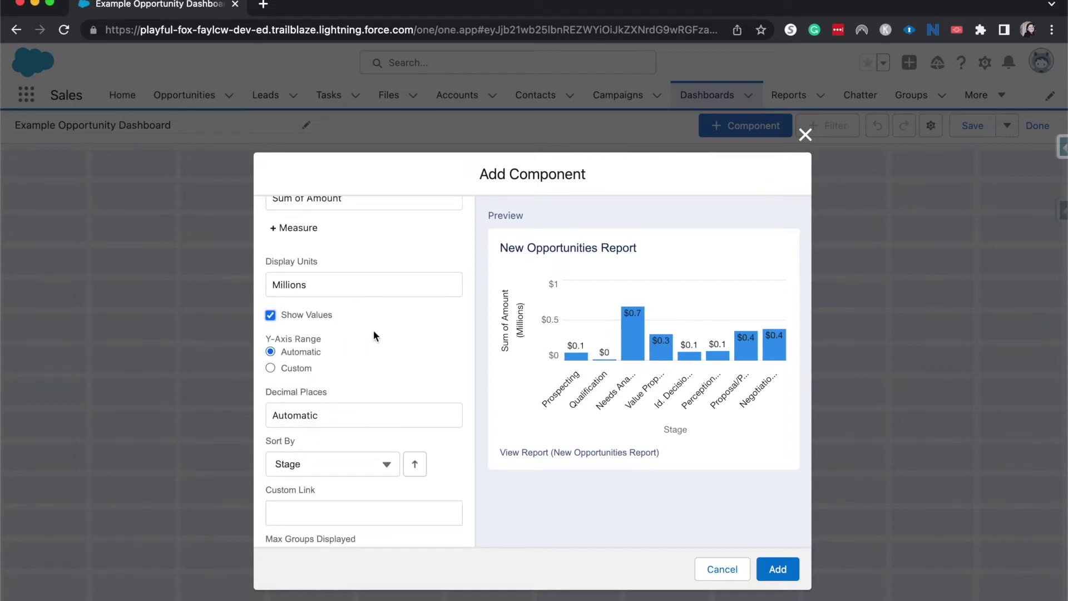
{"action": "left_click", "coordinate": [300, 367]}
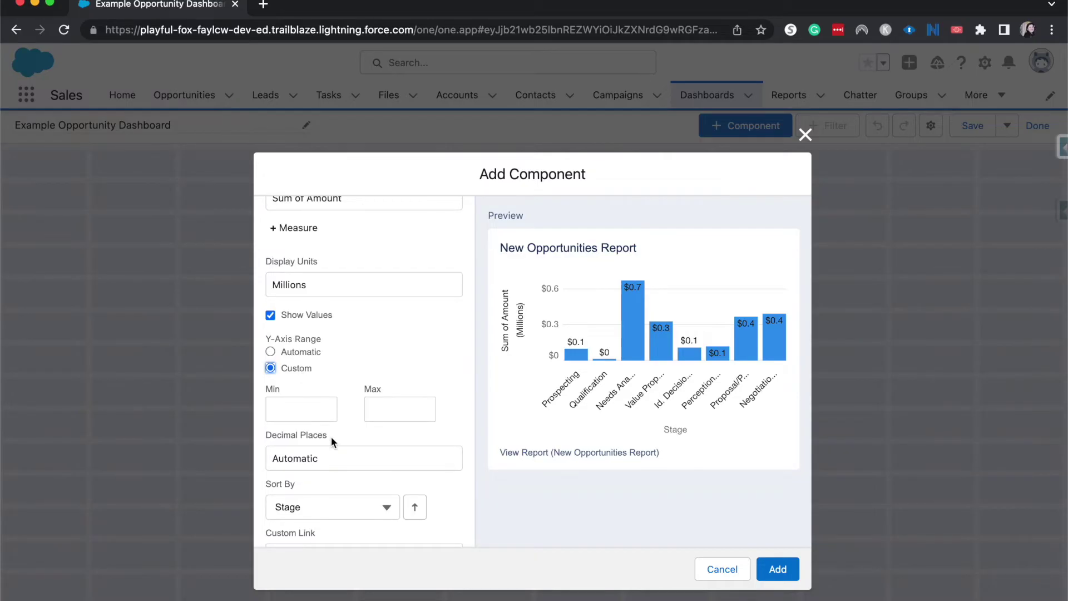
Apply the Dark theme and add the column chart to the dashboard
{"action": "scroll", "coordinate": [331, 436], "scroll_direction": "down", "scroll_amount": 5}
{"action": "scroll", "coordinate": [371, 487], "scroll_direction": "down", "scroll_amount": 2}
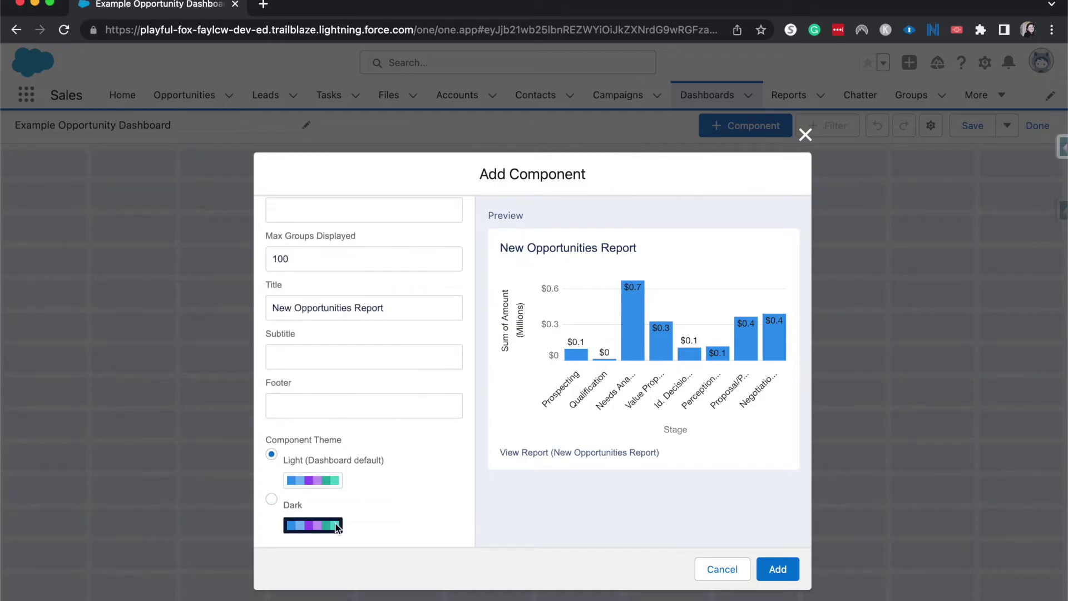
{"action": "left_click", "coordinate": [309, 527]}
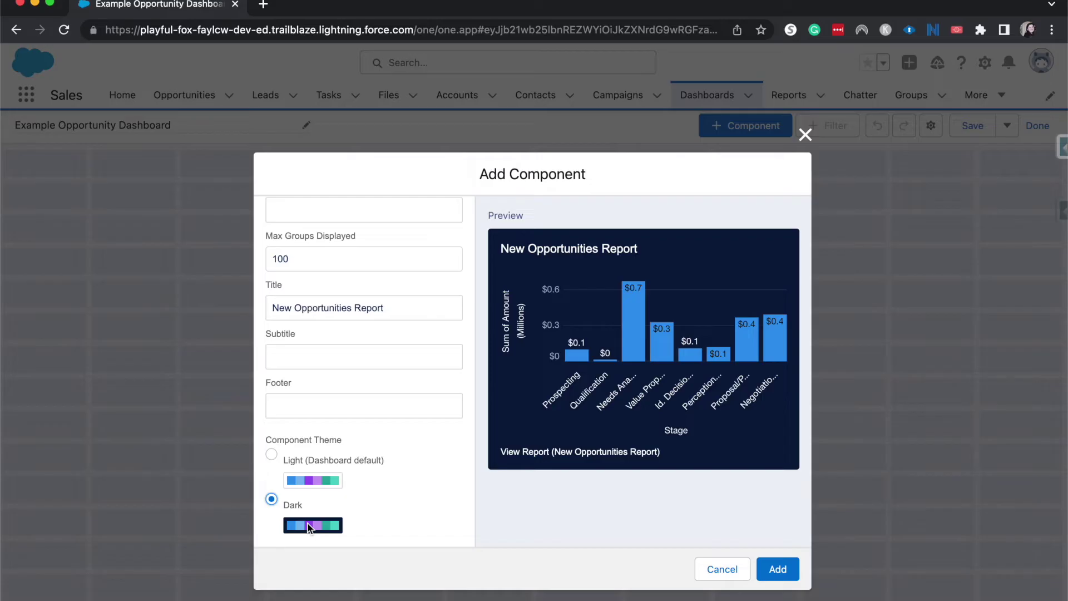
{"action": "left_click", "coordinate": [778, 567]}
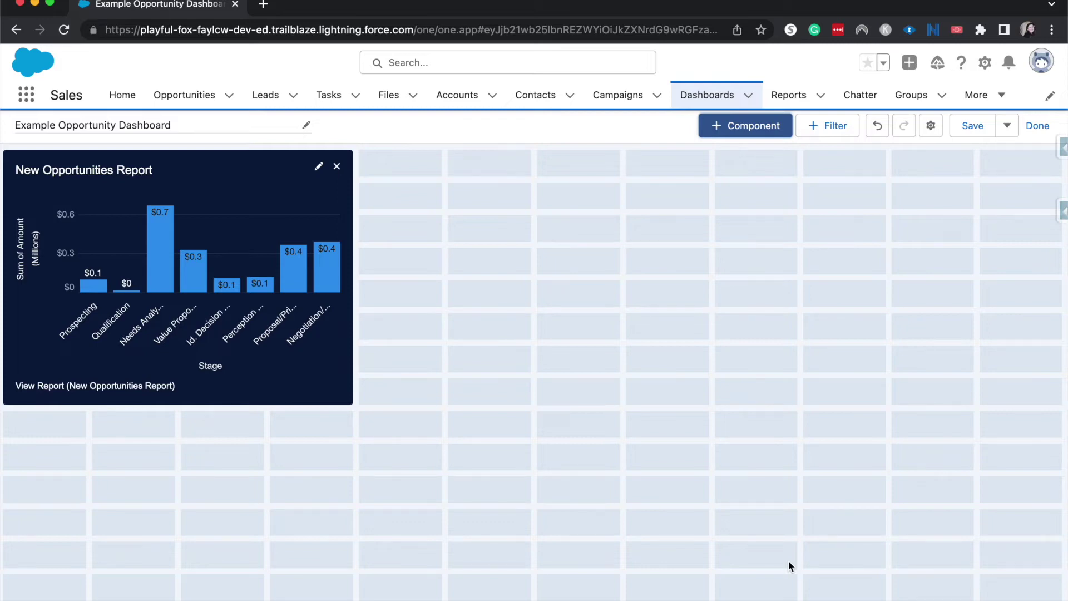
{"action": "left_click", "coordinate": [721, 131]}
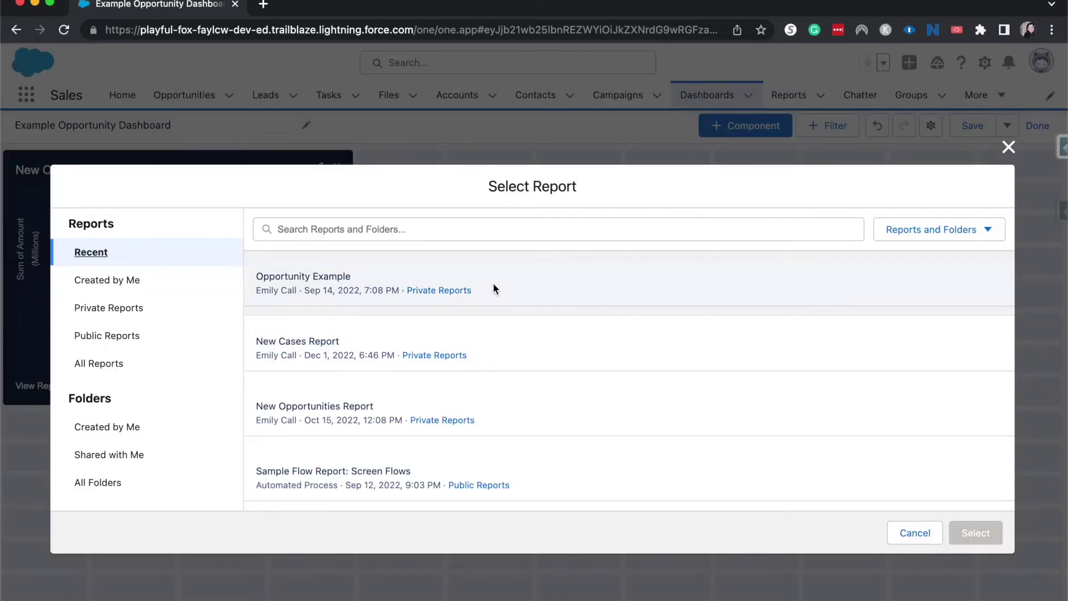
Select New Opportunities Report as the second component's data source
{"action": "left_click", "coordinate": [503, 397]}
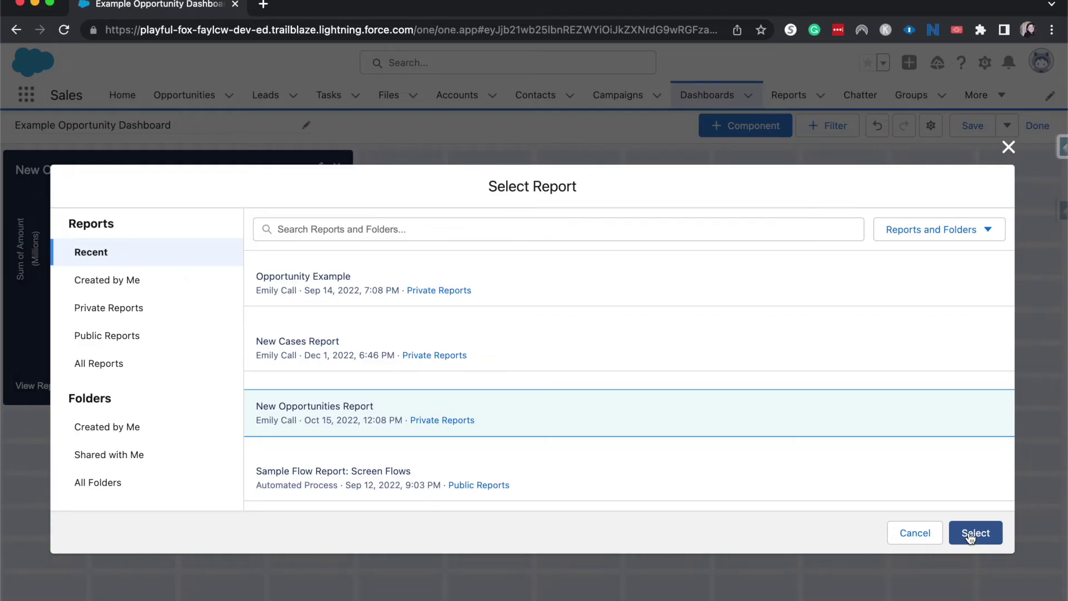
{"action": "left_click", "coordinate": [970, 534]}
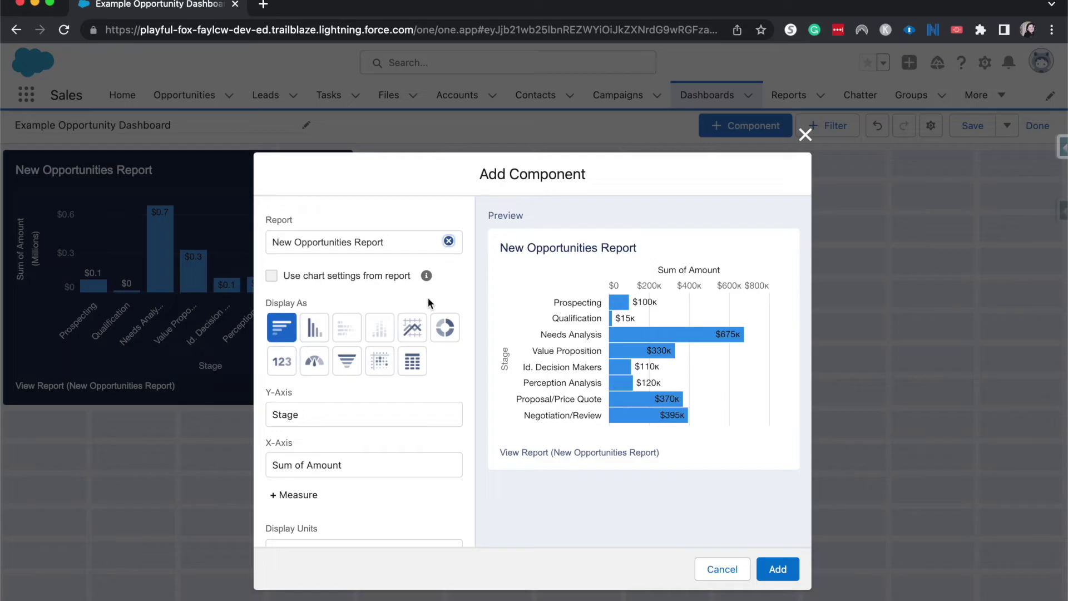
Preview the second component as a line chart, then a donut, then a $2.1M metric
{"action": "left_click", "coordinate": [340, 321]}
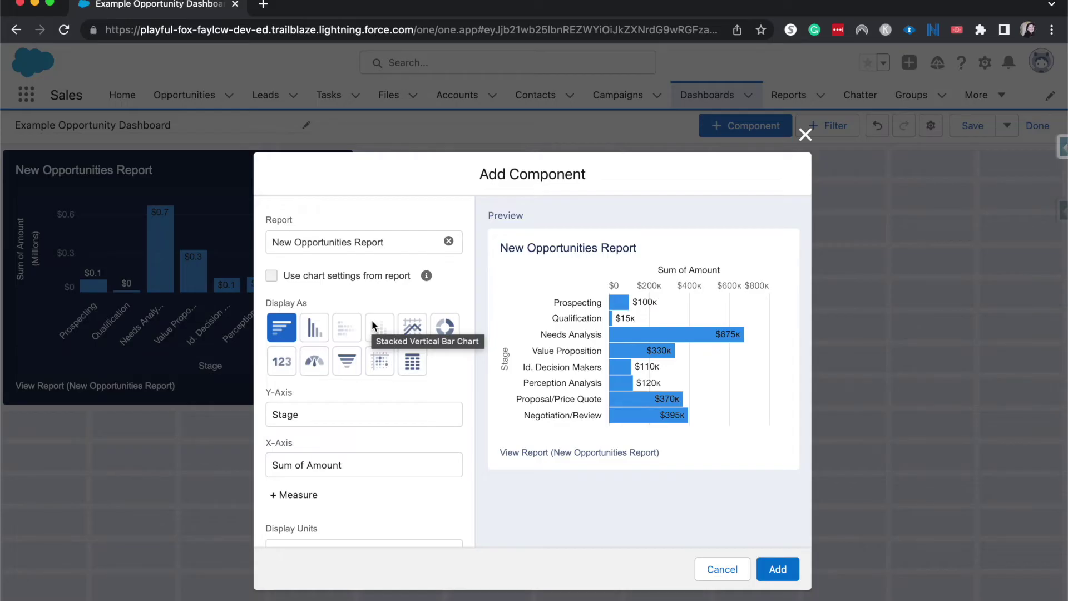
{"action": "left_click", "coordinate": [409, 327]}
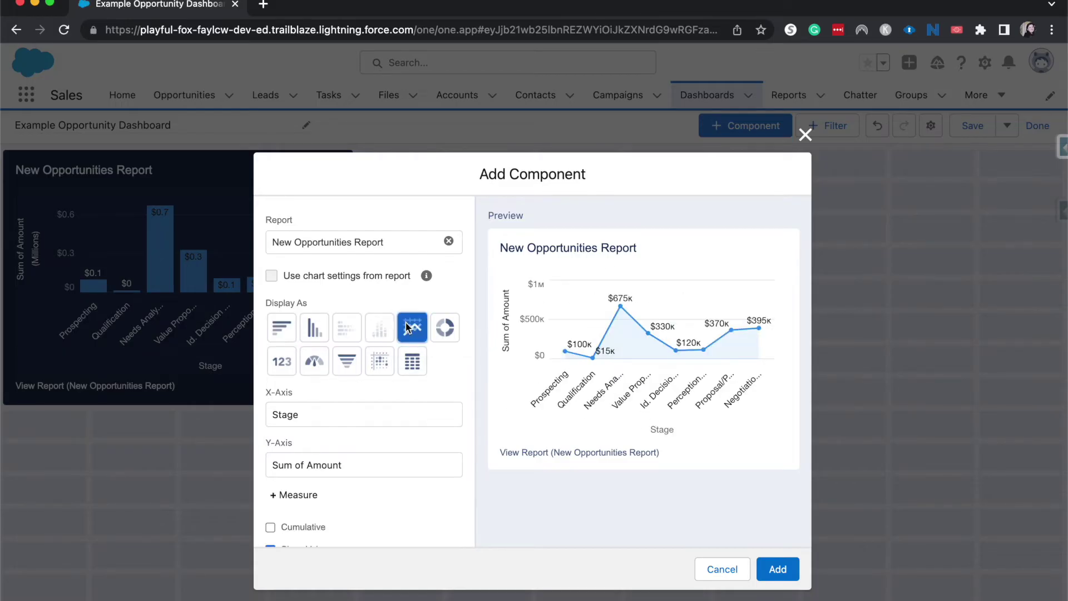
{"action": "left_click", "coordinate": [440, 329]}
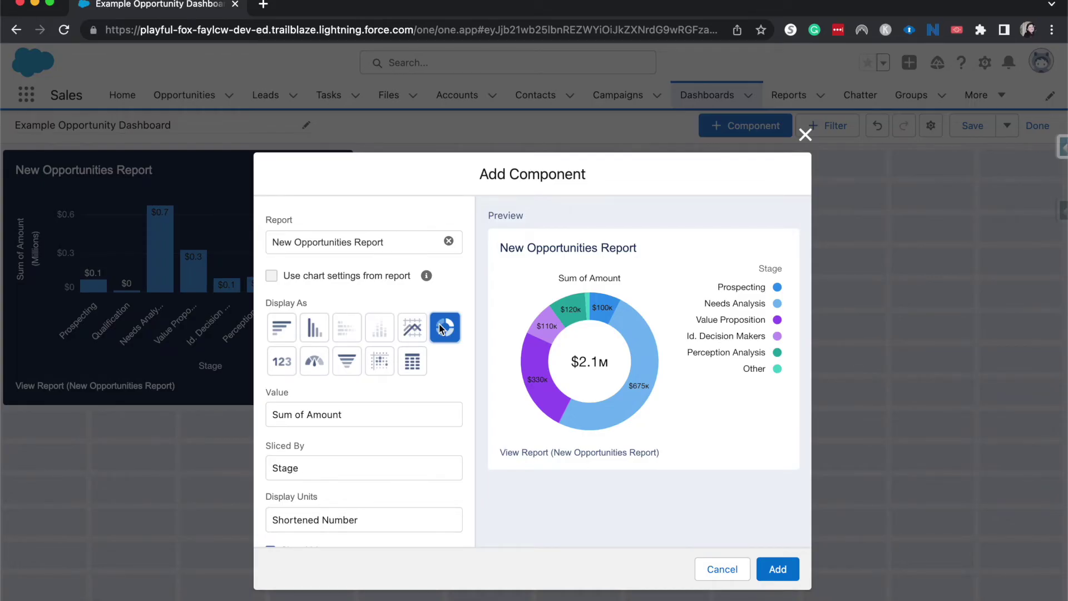
{"action": "left_click", "coordinate": [282, 364]}
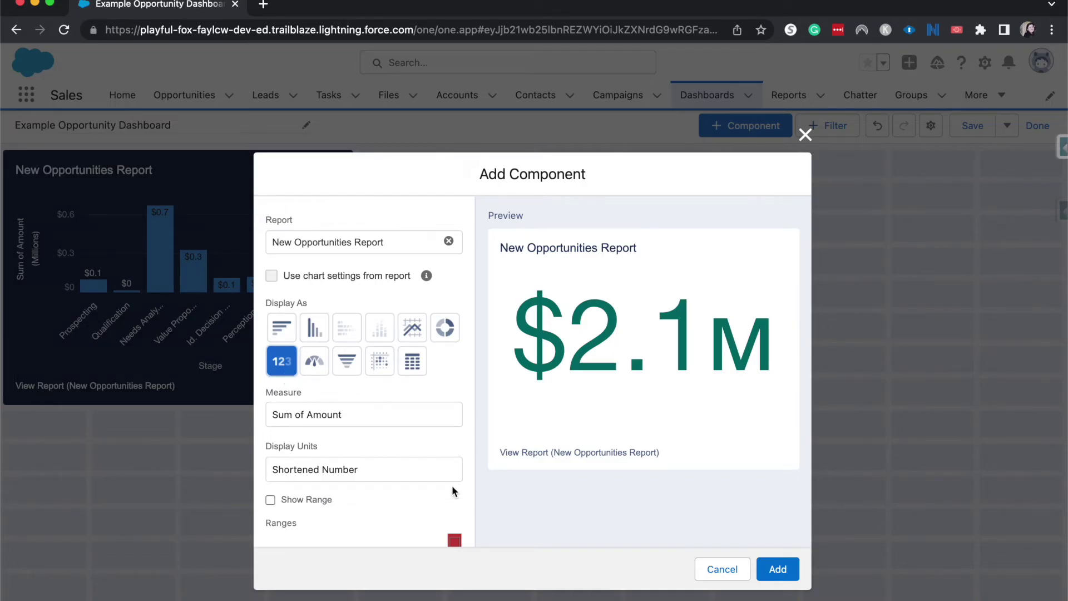
Review the metric's Ranges, Title and Theme settings, then switch it to a gauge
{"action": "scroll", "coordinate": [381, 430], "scroll_direction": "down", "scroll_amount": 4}
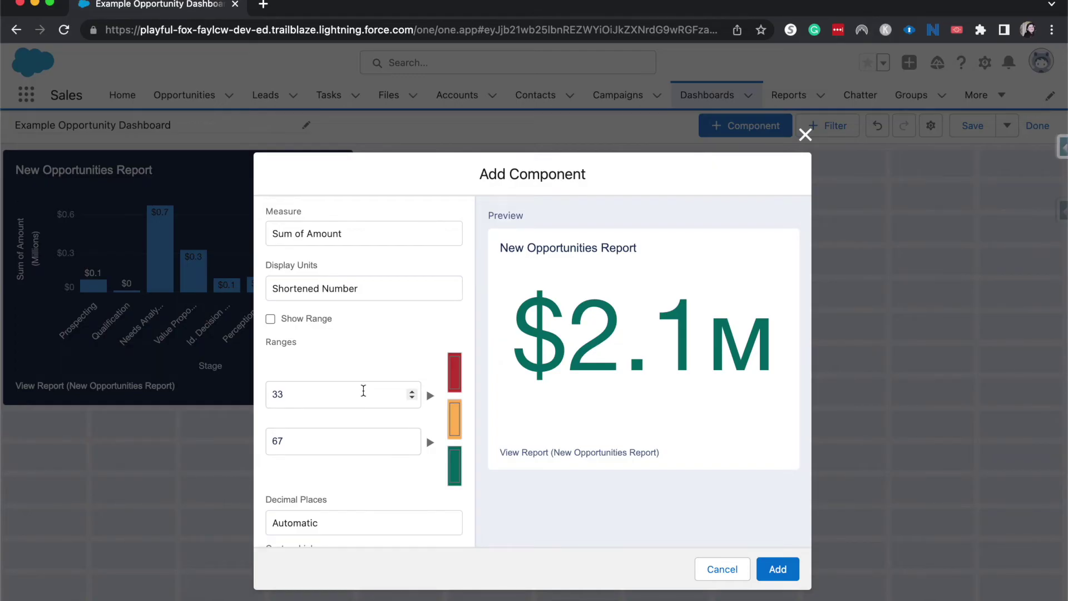
{"action": "scroll", "coordinate": [359, 384], "scroll_direction": "down", "scroll_amount": 2}
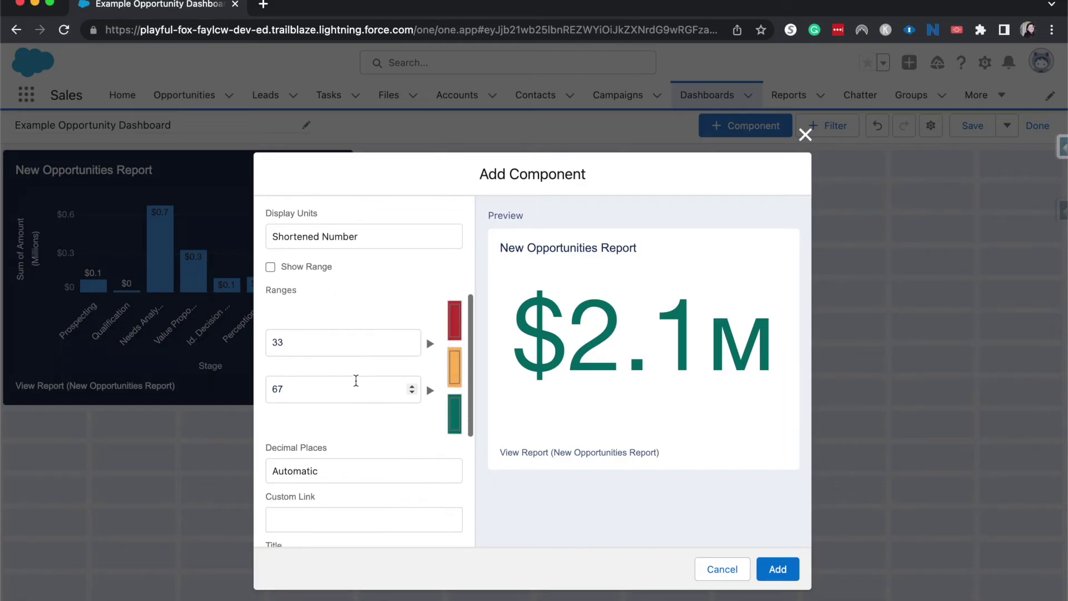
{"action": "scroll", "coordinate": [383, 436], "scroll_direction": "down", "scroll_amount": 8}
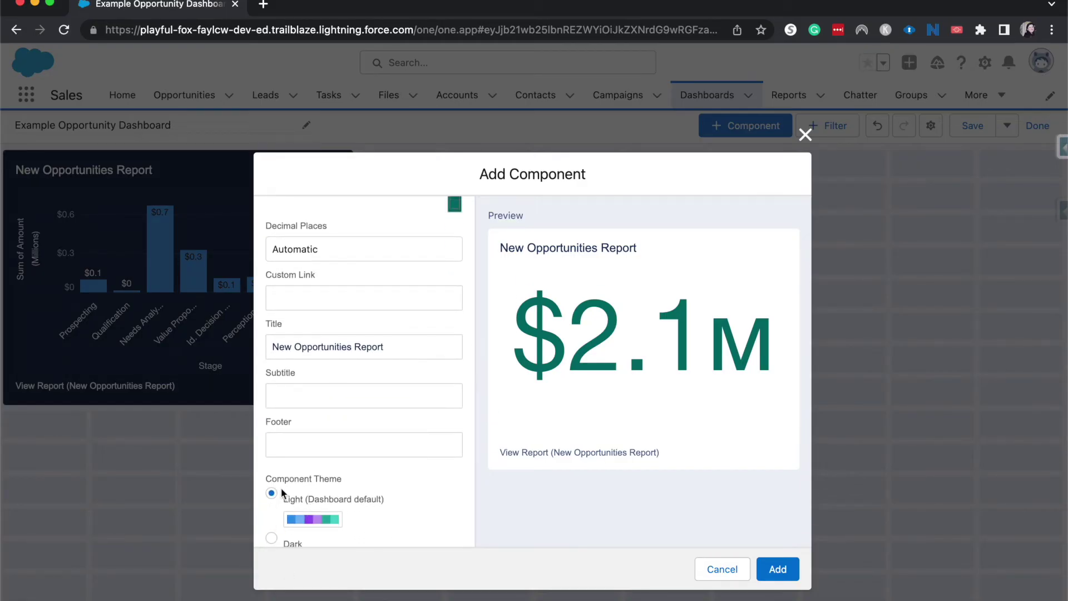
{"action": "scroll", "coordinate": [326, 445], "scroll_direction": "up", "scroll_amount": 10}
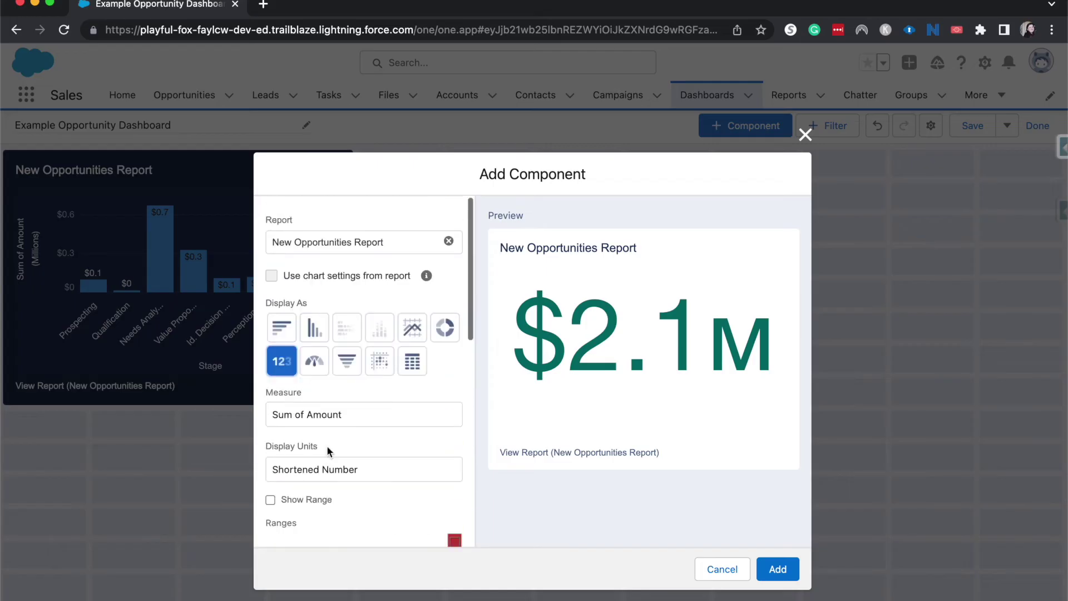
{"action": "left_click", "coordinate": [312, 360]}
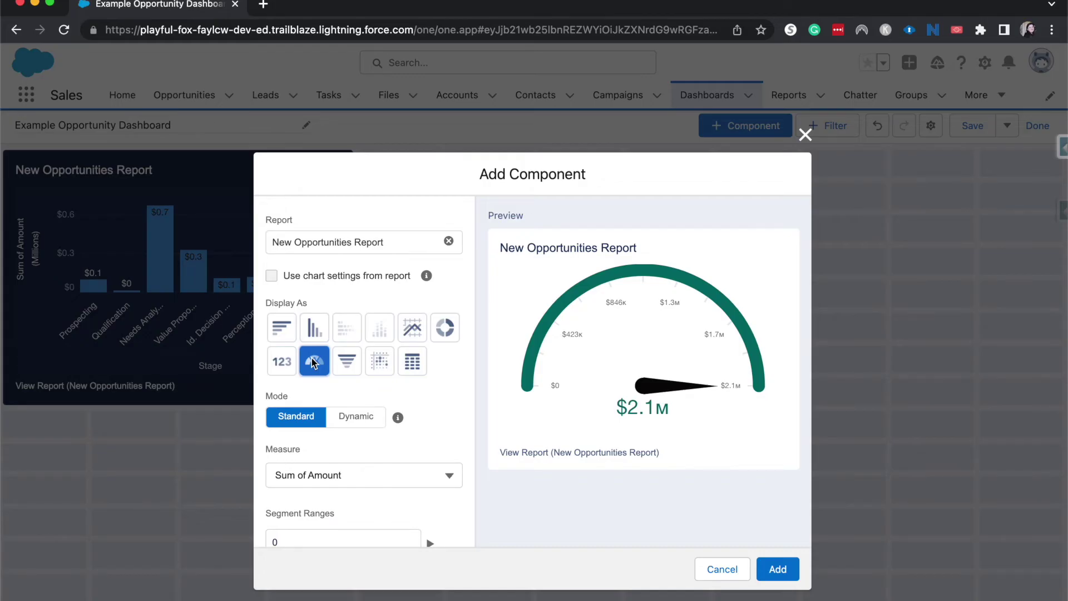
Check the gauge settings, then switch to a funnel of Sum of Amount by Stage
{"action": "scroll", "coordinate": [311, 356], "scroll_direction": "down", "scroll_amount": 4}
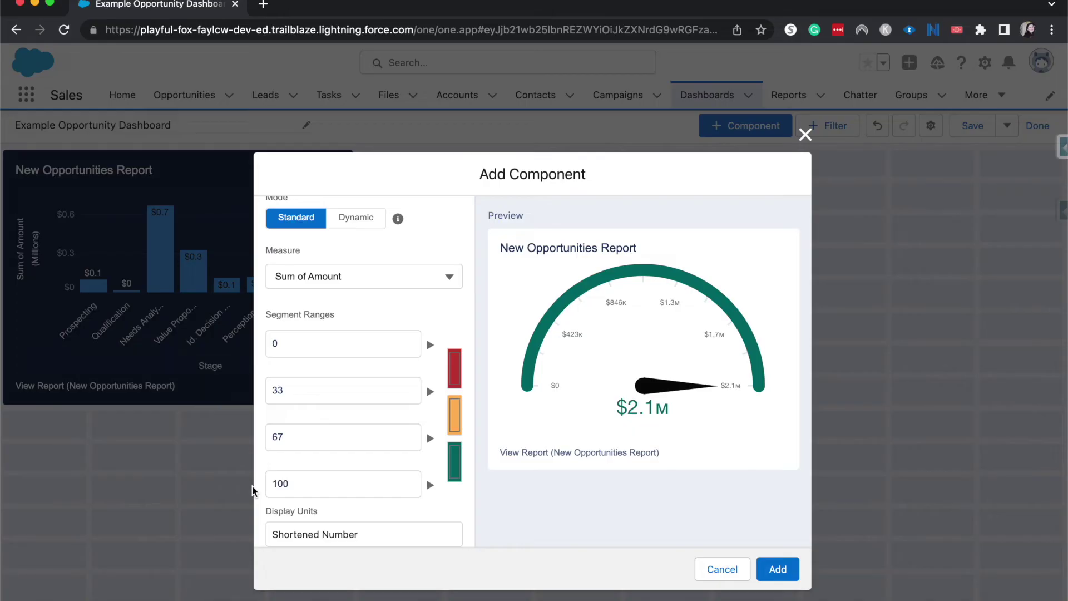
{"action": "scroll", "coordinate": [289, 434], "scroll_direction": "up", "scroll_amount": 3}
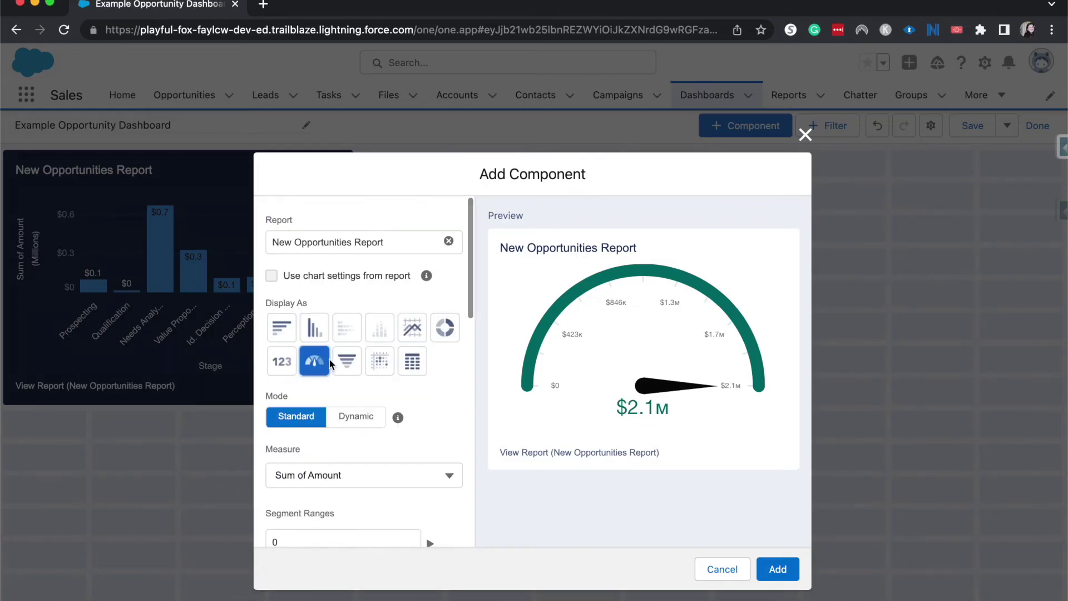
{"action": "left_click", "coordinate": [342, 366]}
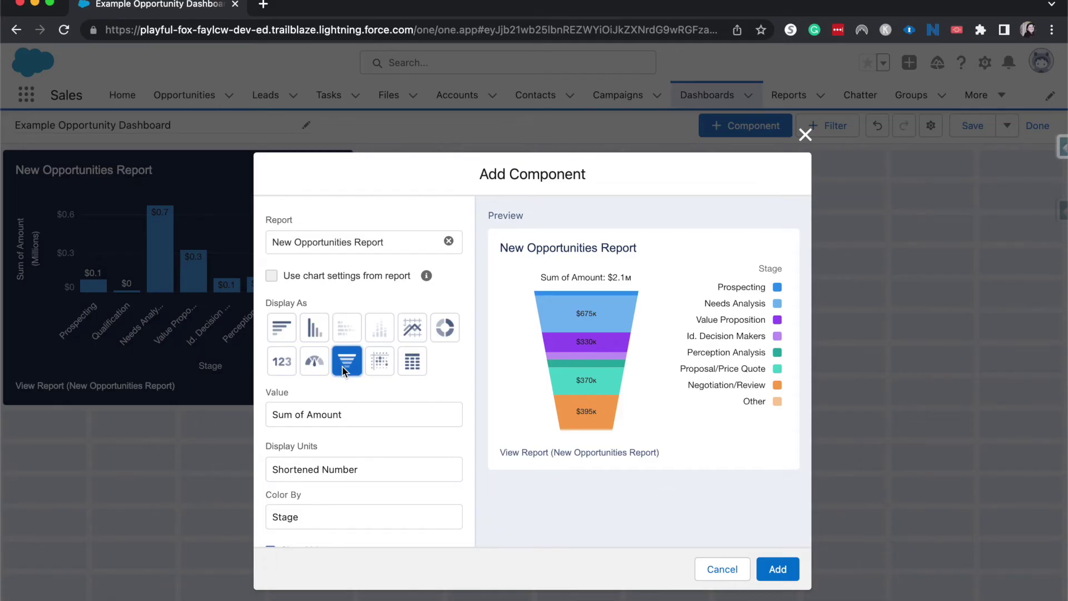
Try scatter, then add the component as a table of owner, account and opportunity names
{"action": "left_click", "coordinate": [368, 361]}
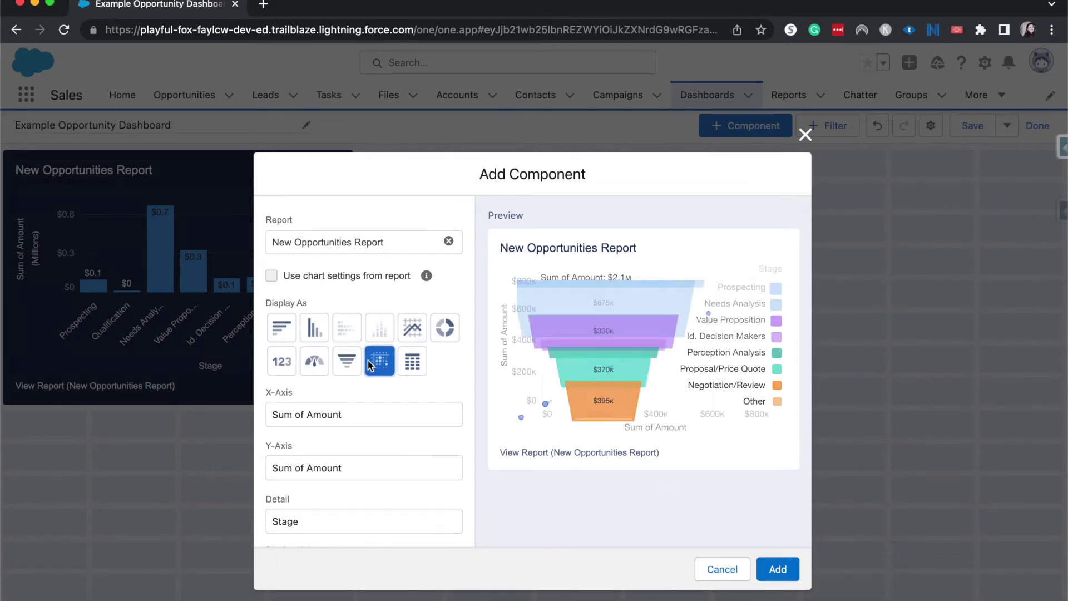
{"action": "left_click", "coordinate": [413, 362]}
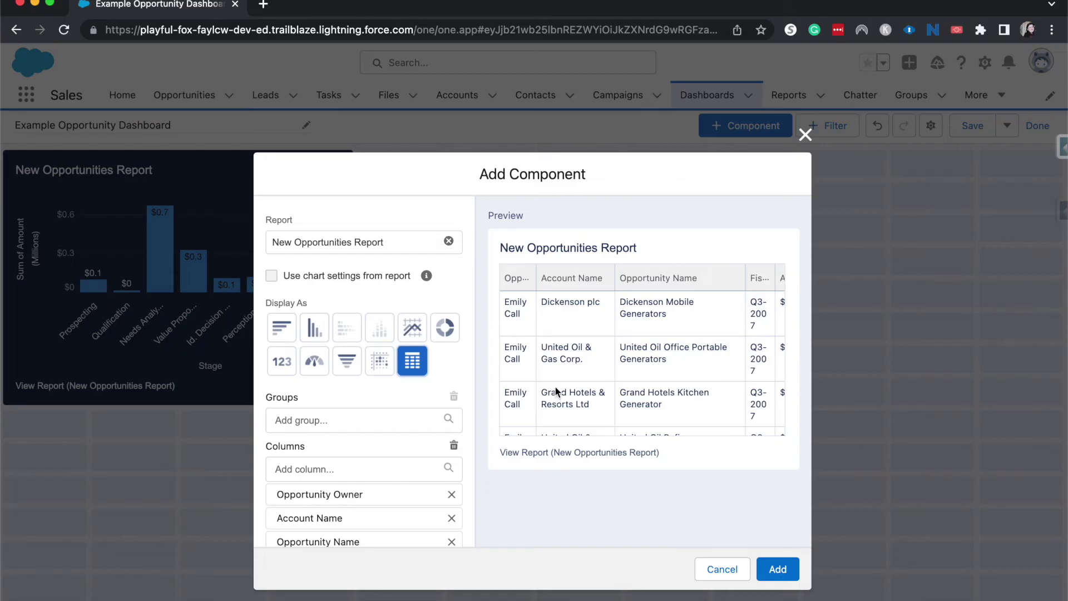
{"action": "scroll", "coordinate": [555, 391], "scroll_direction": "down", "scroll_amount": 10}
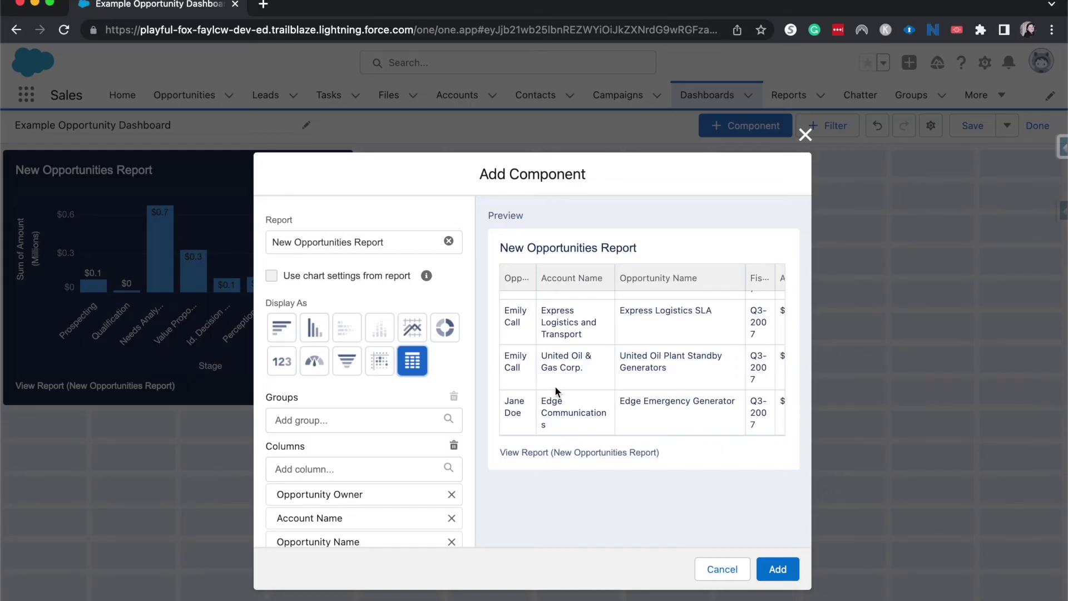
{"action": "left_click", "coordinate": [777, 569]}
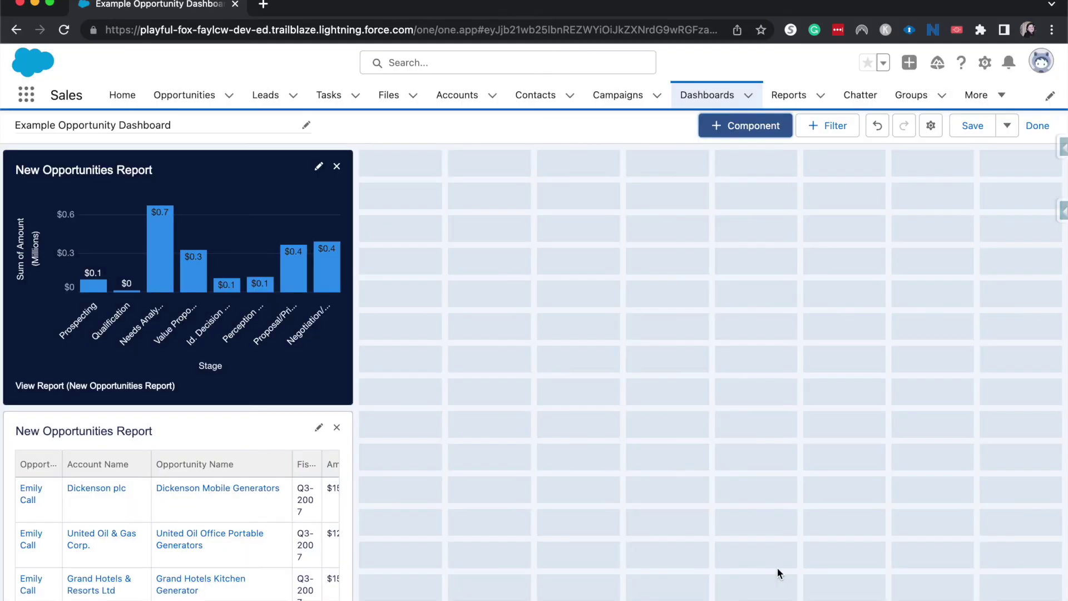
Move the New Opportunities table beside the dark bar chart and widen it on the grid
{"action": "left_click_drag", "start_coordinate": [167, 419], "coordinate": [584, 234]}
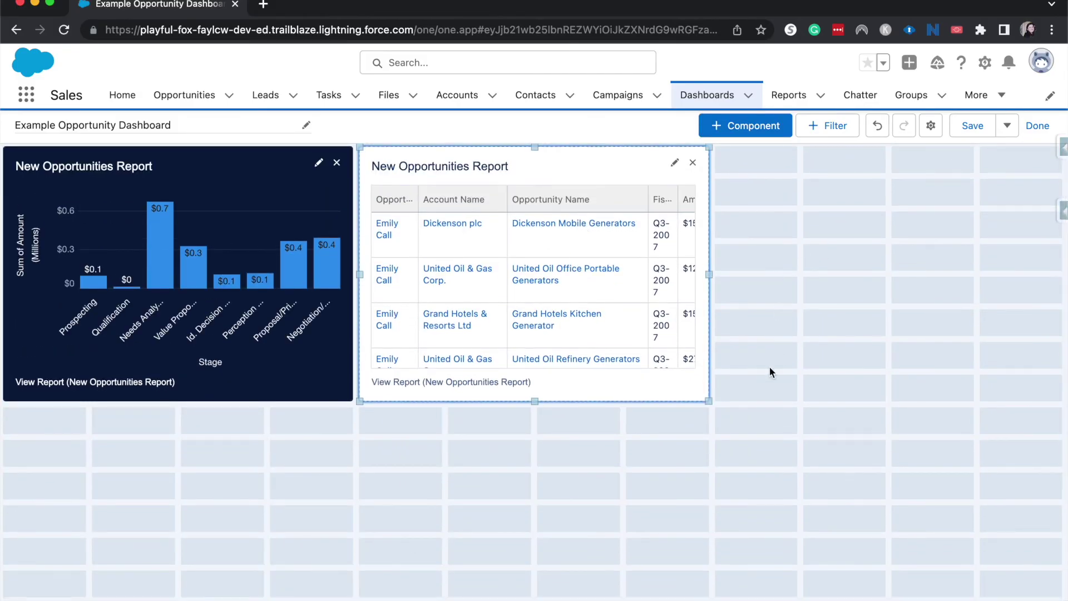
{"action": "left_click_drag", "start_coordinate": [708, 400], "coordinate": [762, 400]}
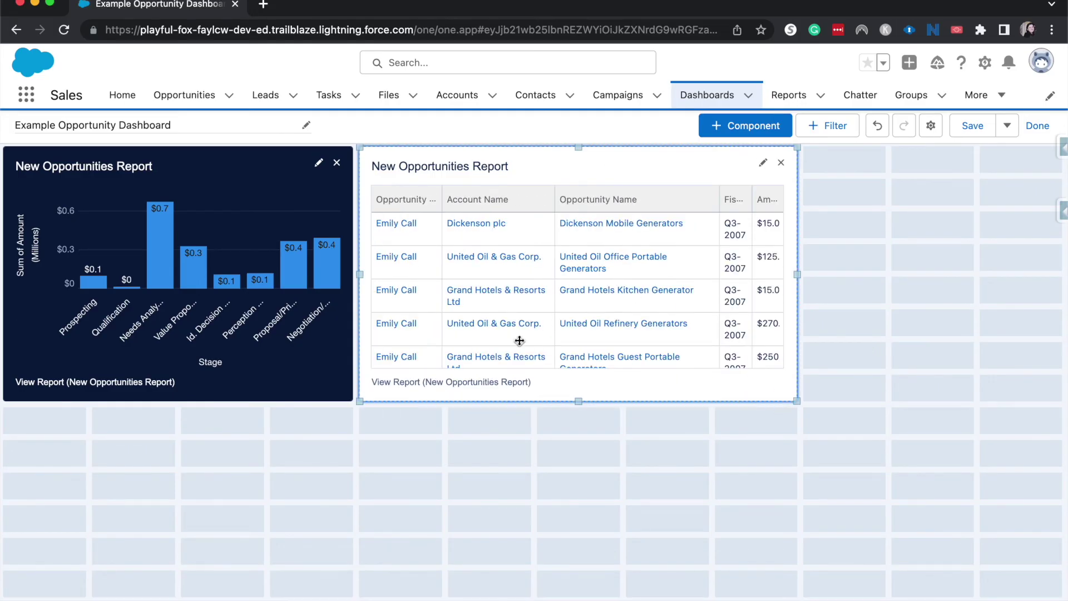
Start adding a dashboard filter and browse the Field list, leaving the dashboard unfiltered
{"action": "left_click", "coordinate": [824, 134]}
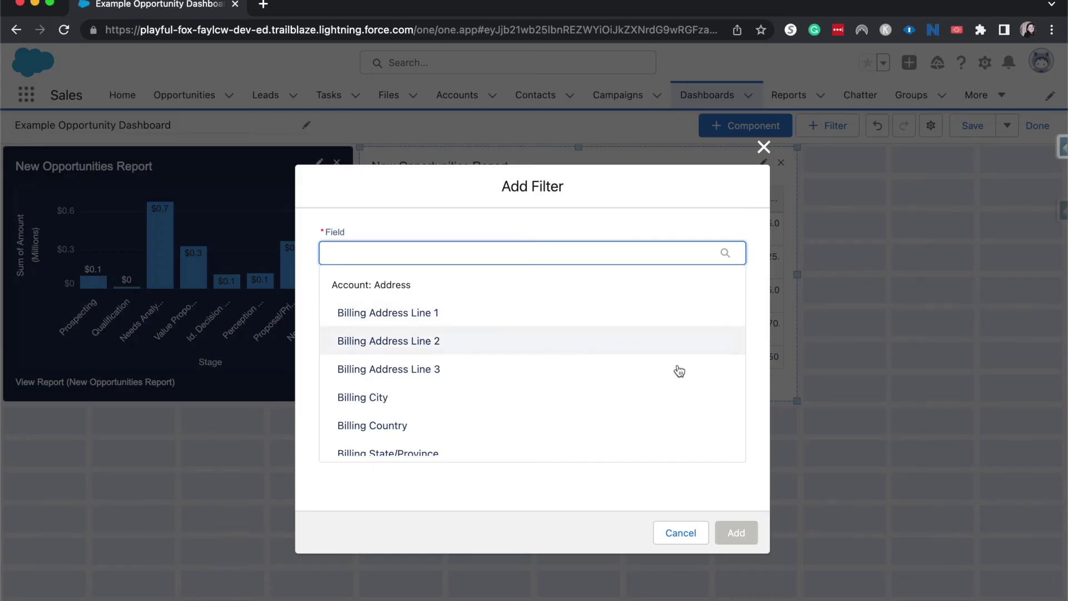
{"action": "scroll", "coordinate": [671, 381], "scroll_direction": "down", "scroll_amount": 9}
{"action": "scroll", "coordinate": [671, 381], "scroll_direction": "down", "scroll_amount": 3}
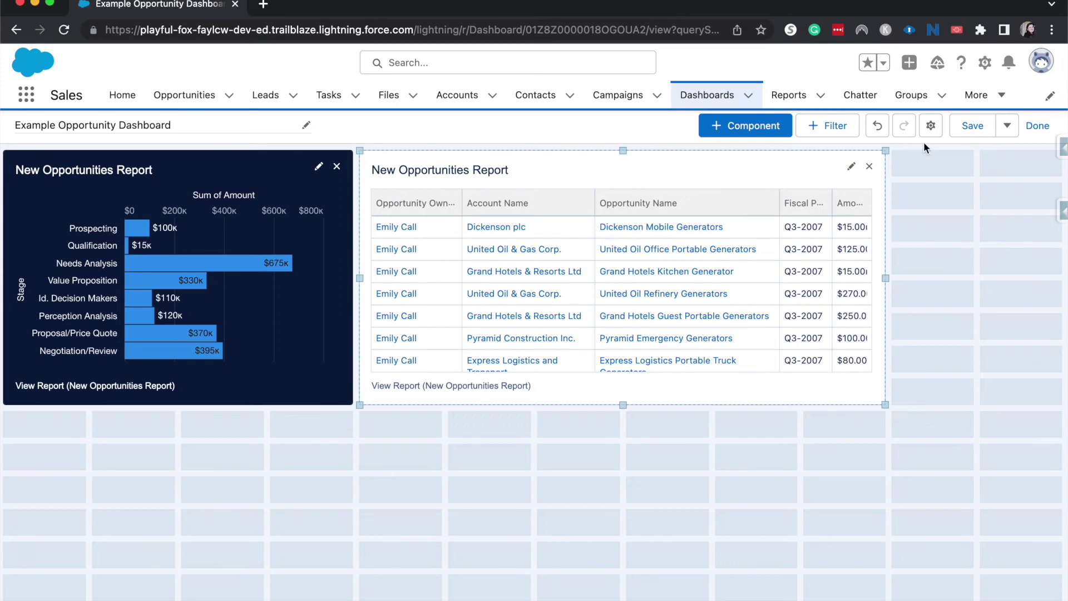
Save the Example Opportunity Dashboard, exit the editor, and bring up its subscription settings
{"action": "left_click", "coordinate": [962, 127]}
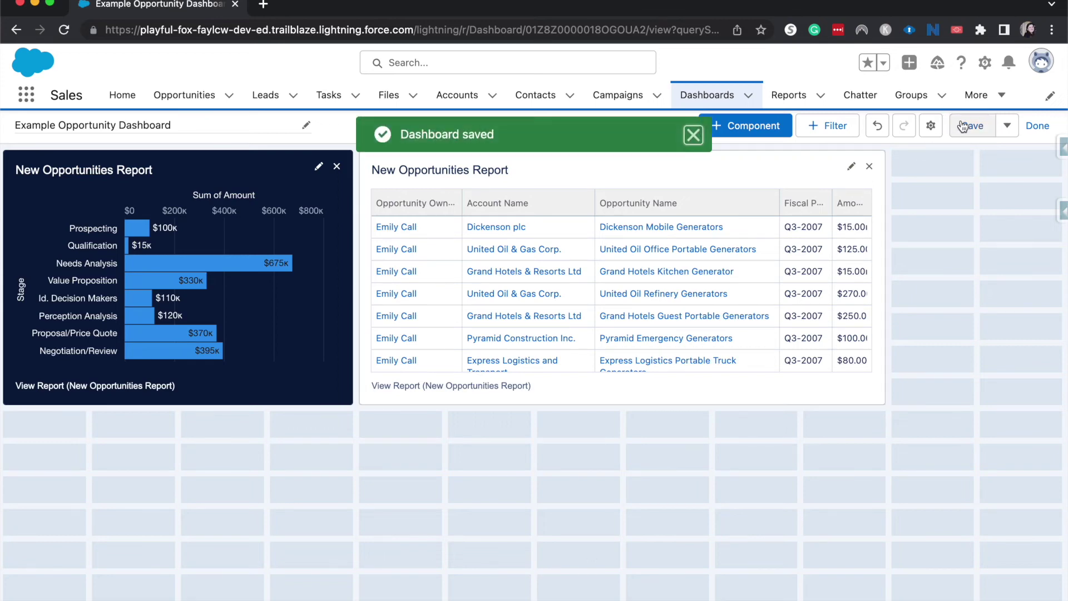
{"action": "left_click", "coordinate": [1037, 128]}
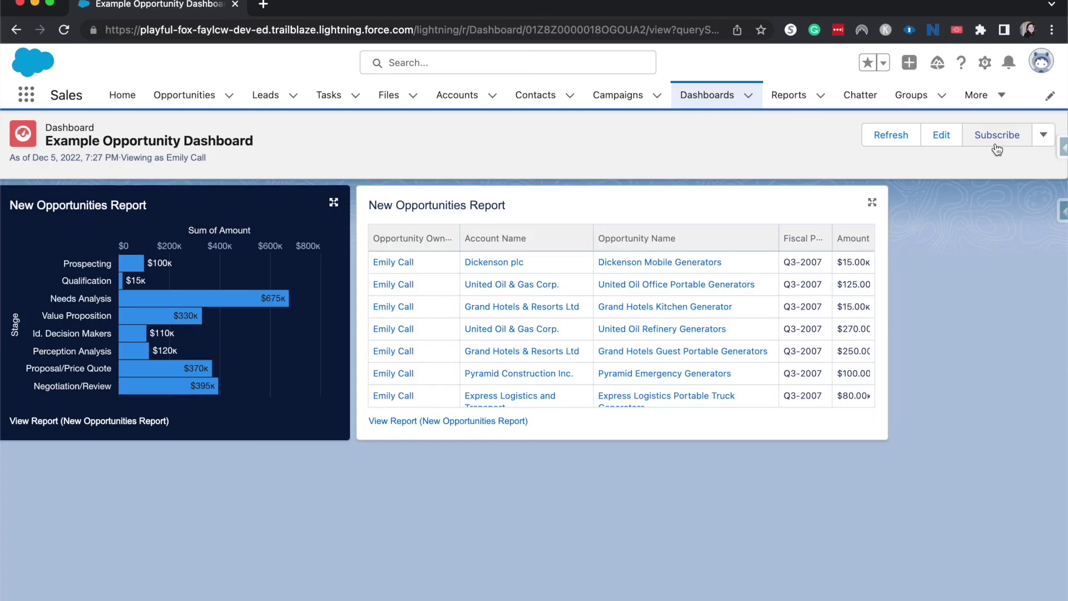
{"action": "left_click", "coordinate": [996, 143]}
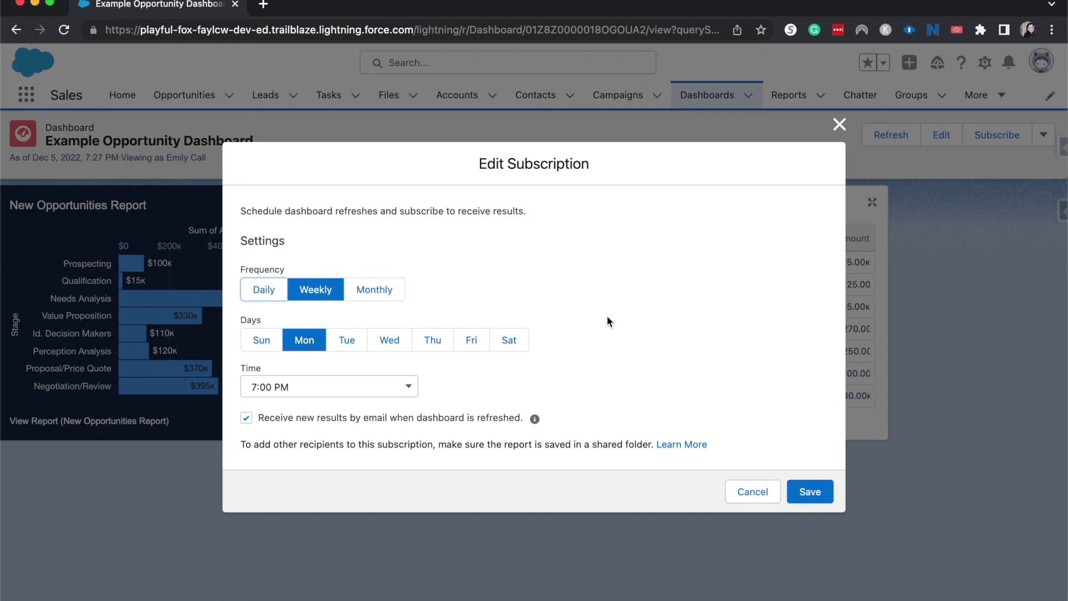
Cancel the Edit Subscription dialog without subscribing to the dashboard
{"action": "left_click", "coordinate": [754, 490]}
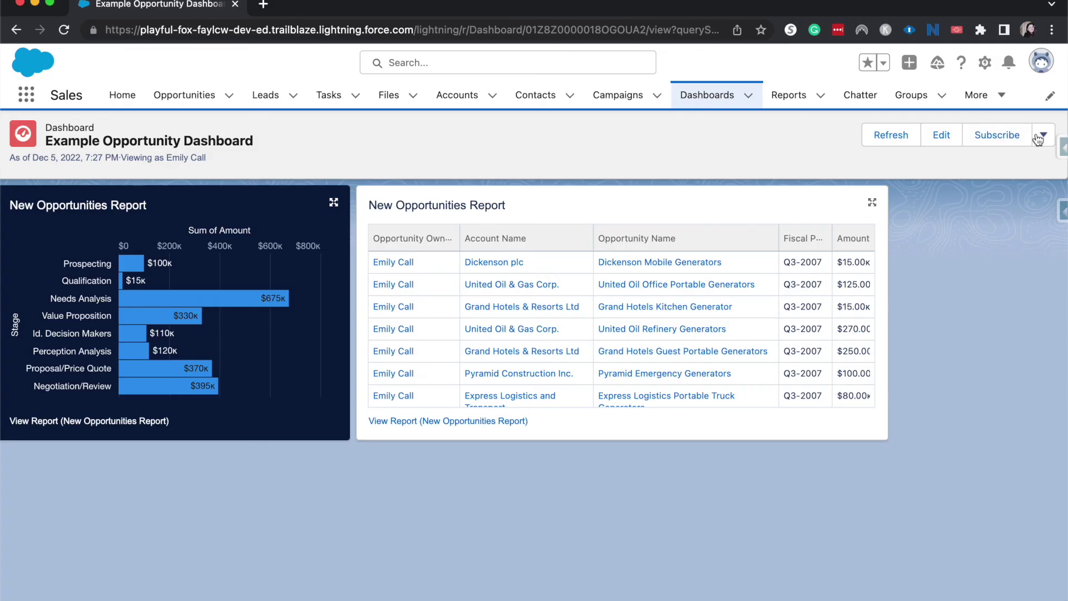
Show the extra dashboard actions menu with Download, Save As, New Dashboard and Delete
{"action": "left_click", "coordinate": [1043, 136]}
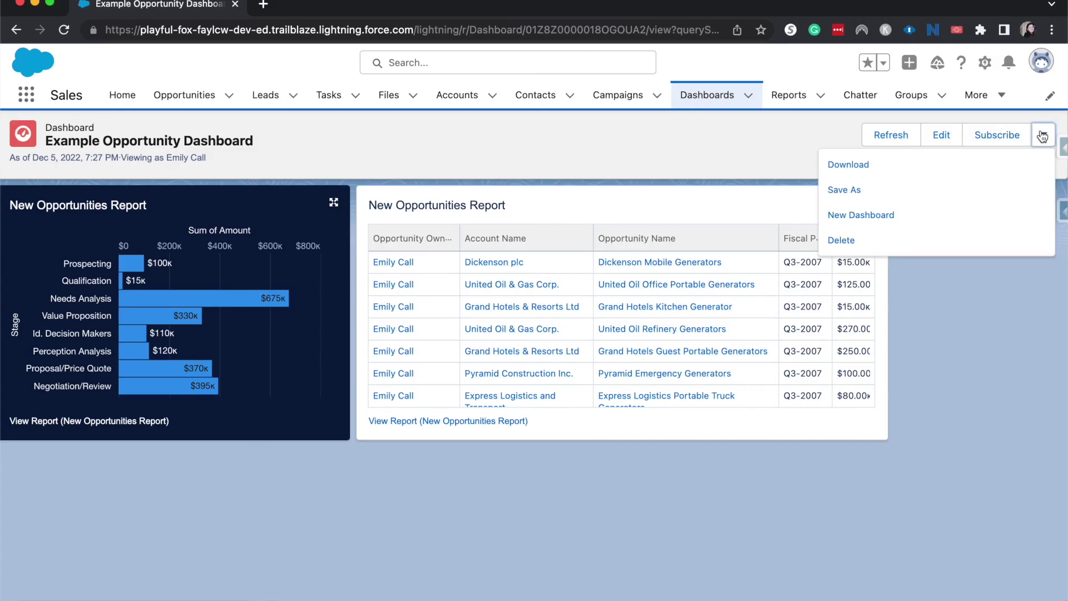